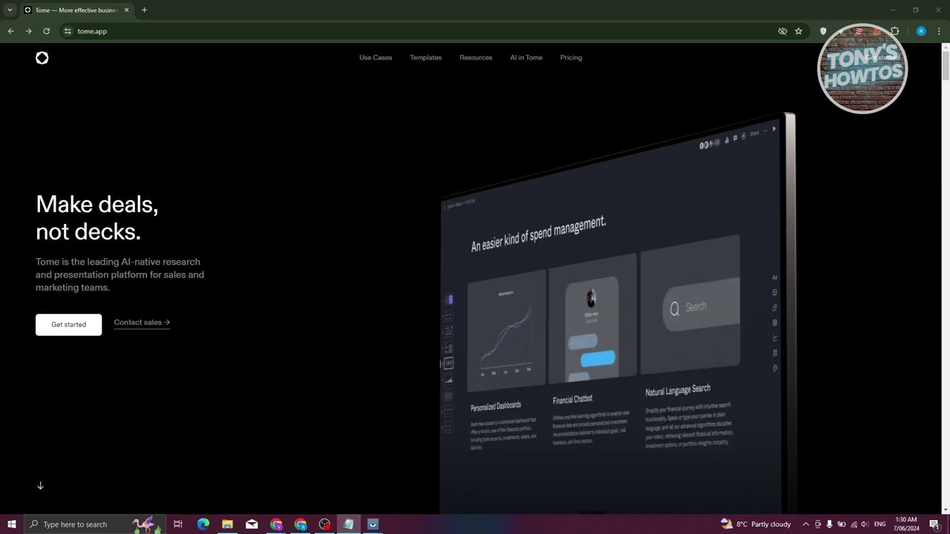
# Step: Open Tome's pricing page and review the plans, including Enterprise
pyautogui.click(570, 57)
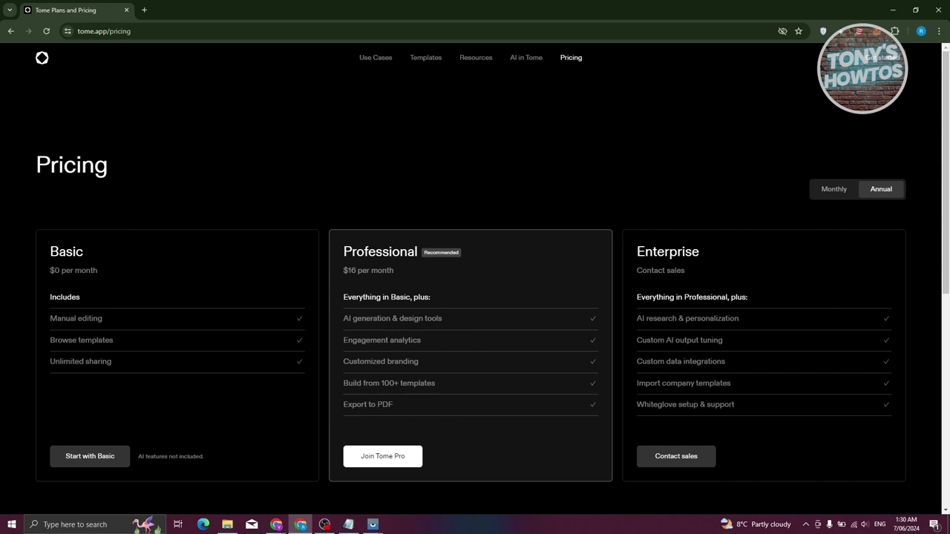
pyautogui.moveTo(636, 251); pyautogui.dragTo(699, 251)
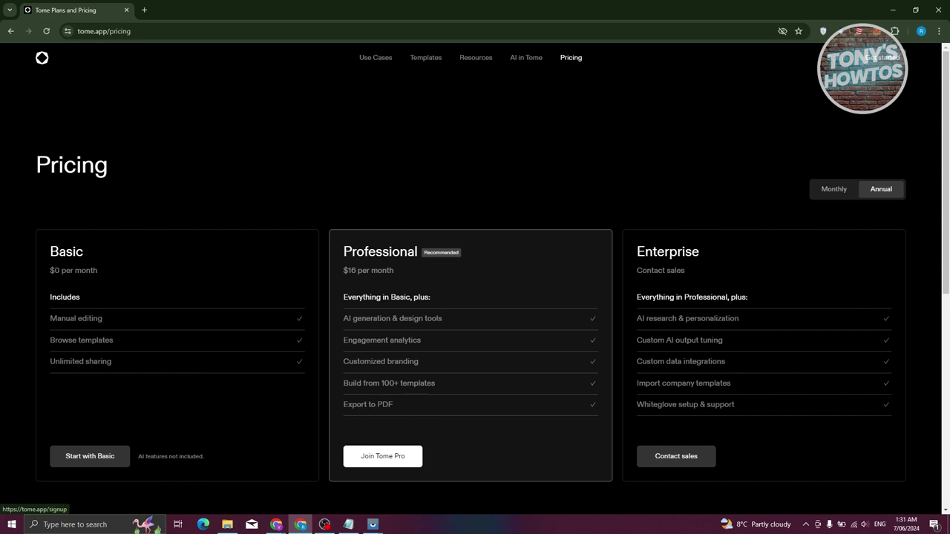
# Step: Sign up for Tome with the first listed Google account and authorize the sign-in
pyautogui.click(882, 58)
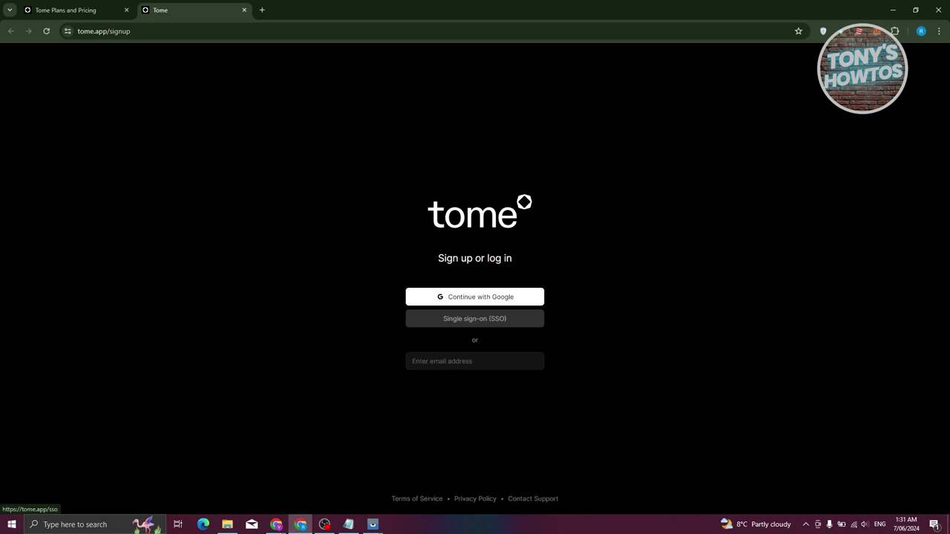
pyautogui.click(497, 296)
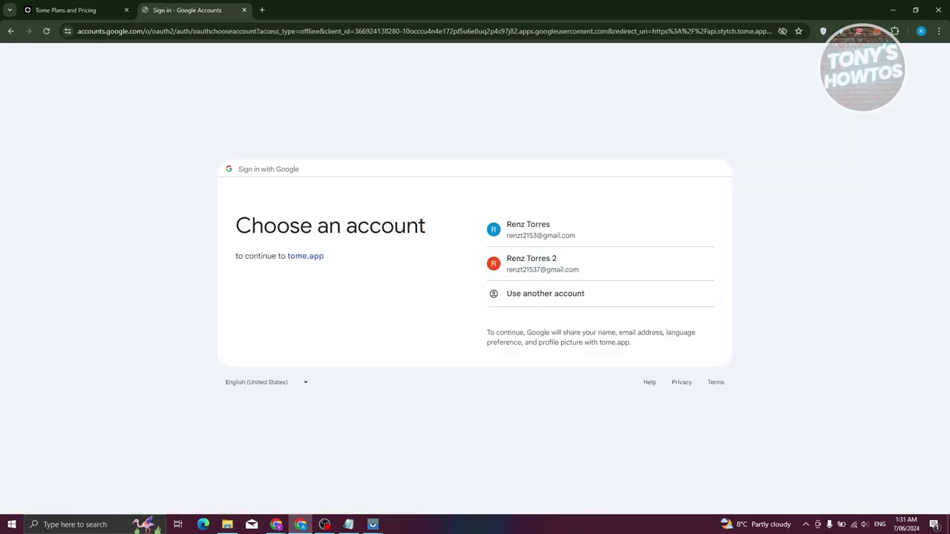
pyautogui.click(528, 229)
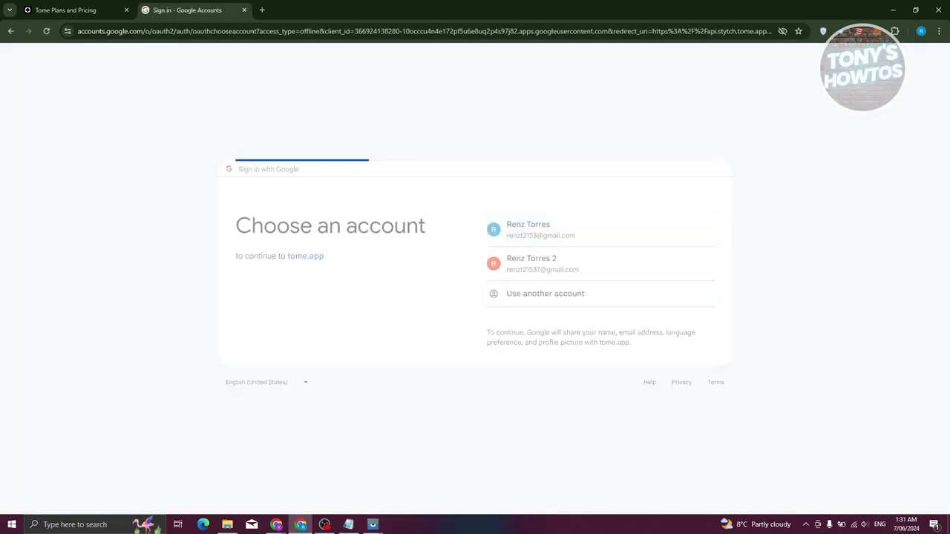
pyautogui.click(594, 330)
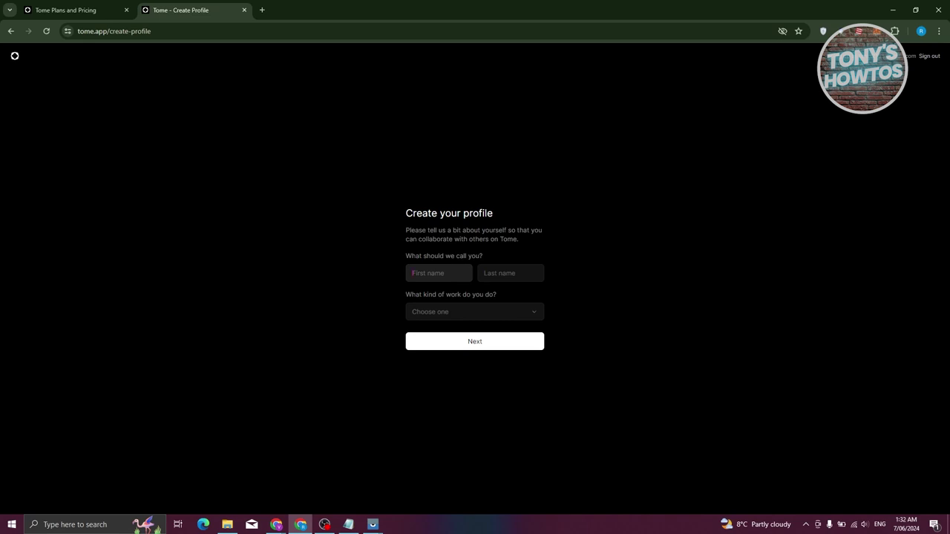
# Step: Choose Student as the kind of work in the profile and create a workspace named SAMPLE WORKSPACE
pyautogui.click(475, 311)
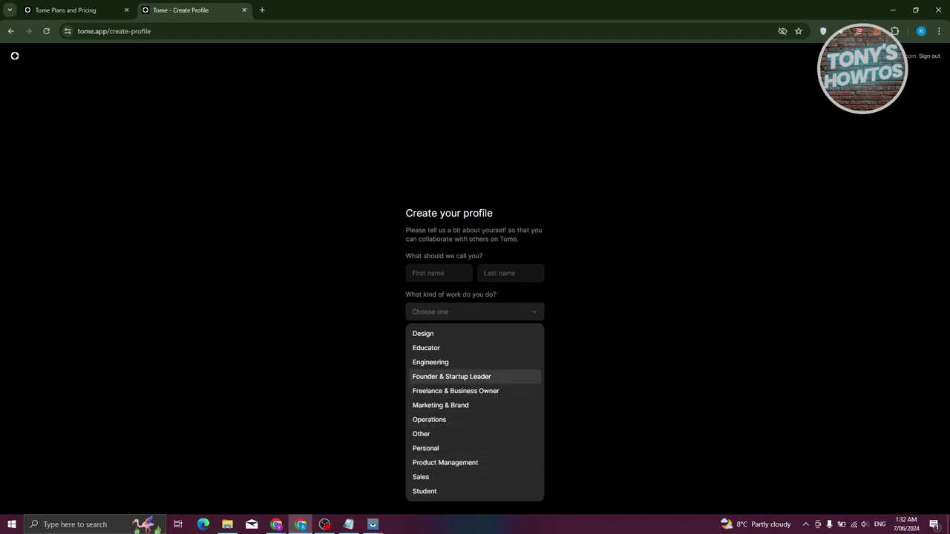
pyautogui.click(474, 491)
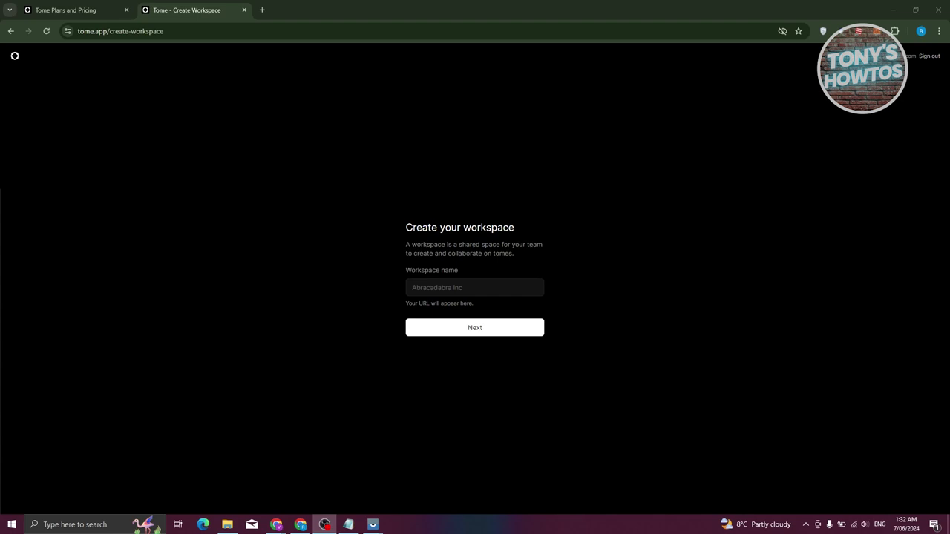
pyautogui.click(413, 287)
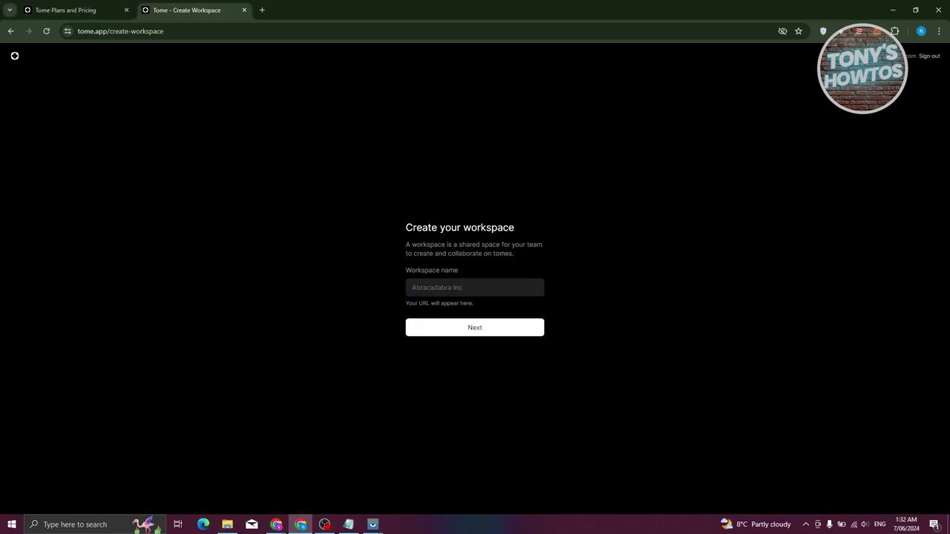
pyautogui.write('SAMPL')
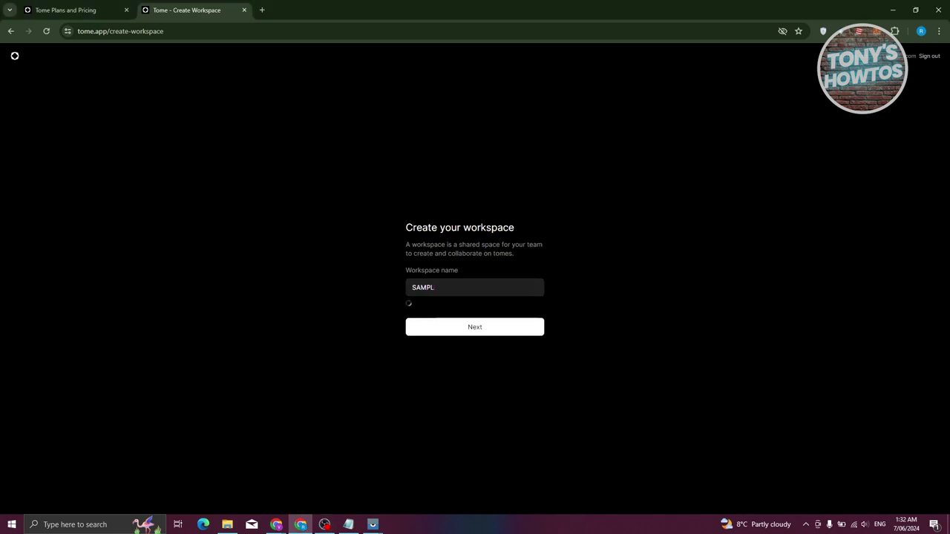
pyautogui.write('E WORKSPACE')
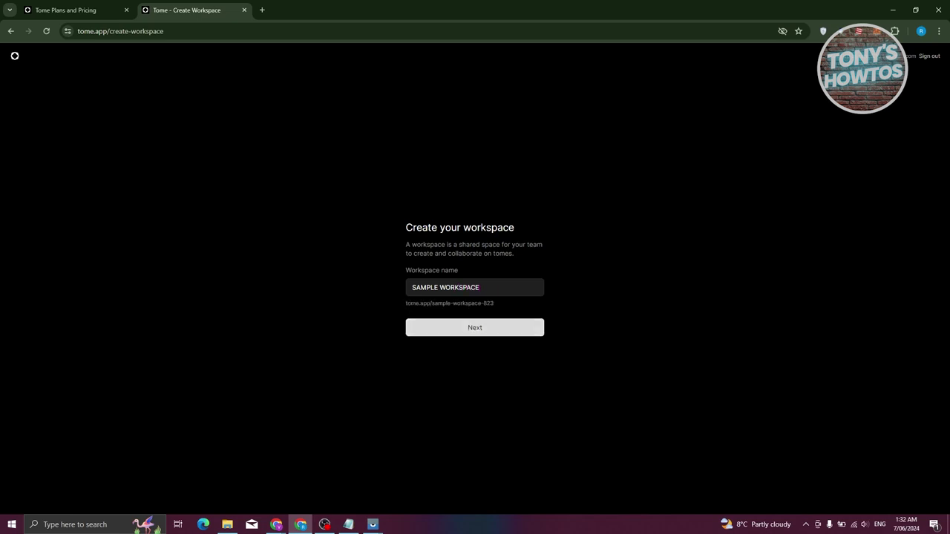
pyautogui.press('Return')
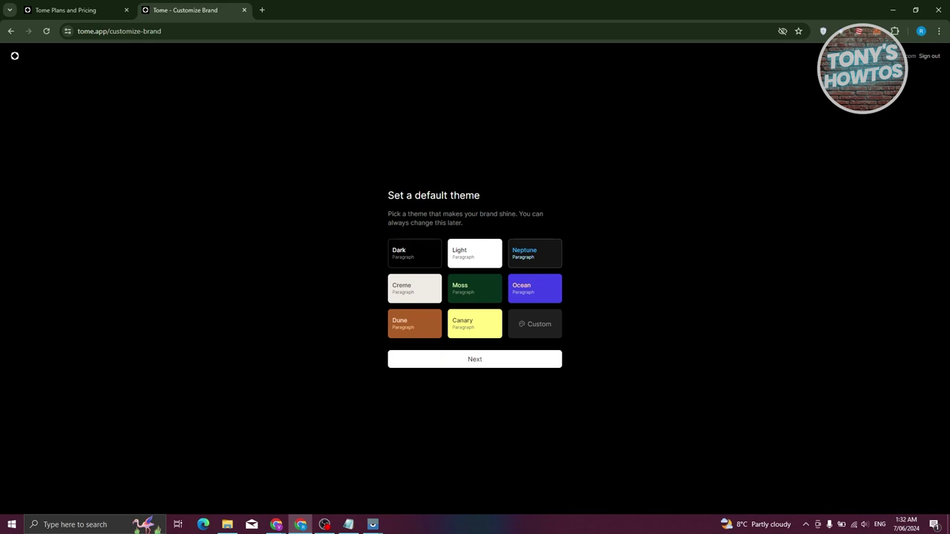
# Step: Set Neptune as the default theme and start with the basic plan
pyautogui.click(535, 253)
pyautogui.click(475, 359)
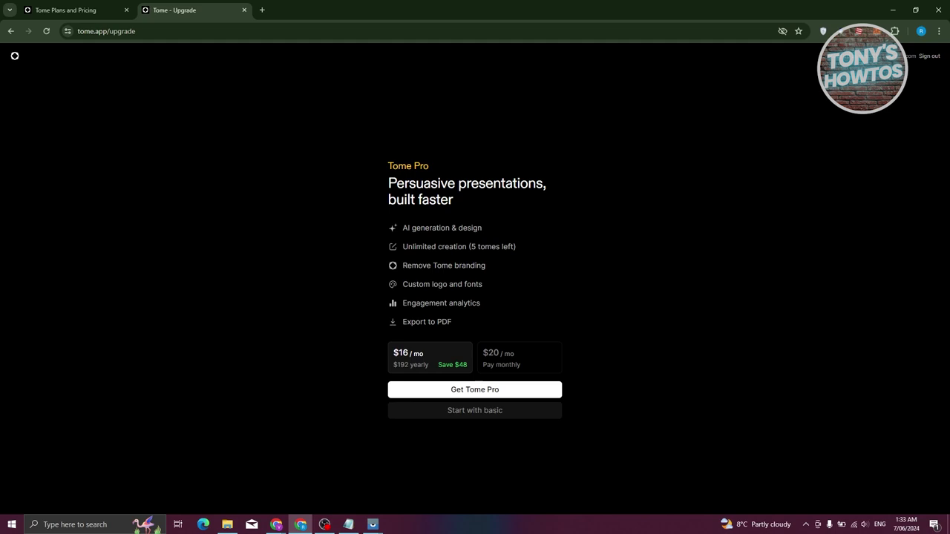
pyautogui.click(475, 411)
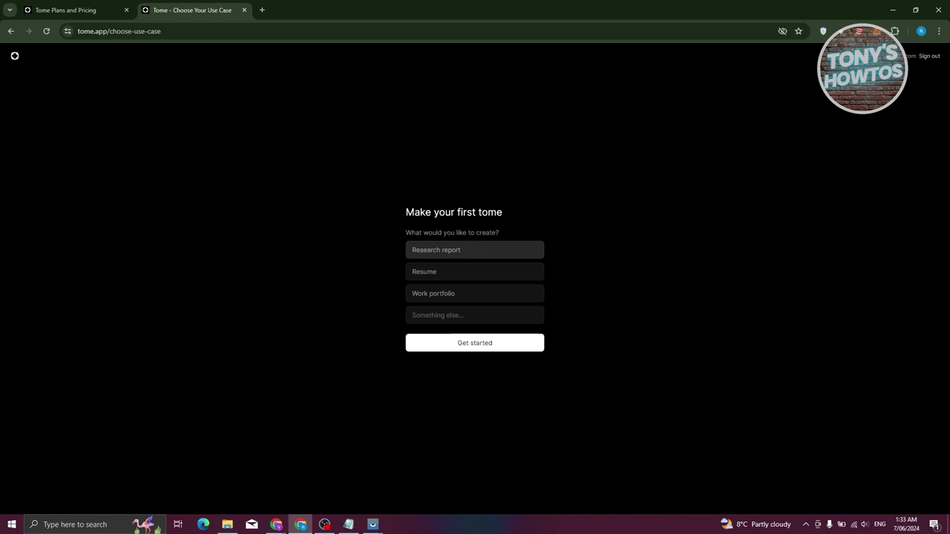
# Step: Choose Research report as the first tome and start it from the Research report template
pyautogui.click(475, 272)
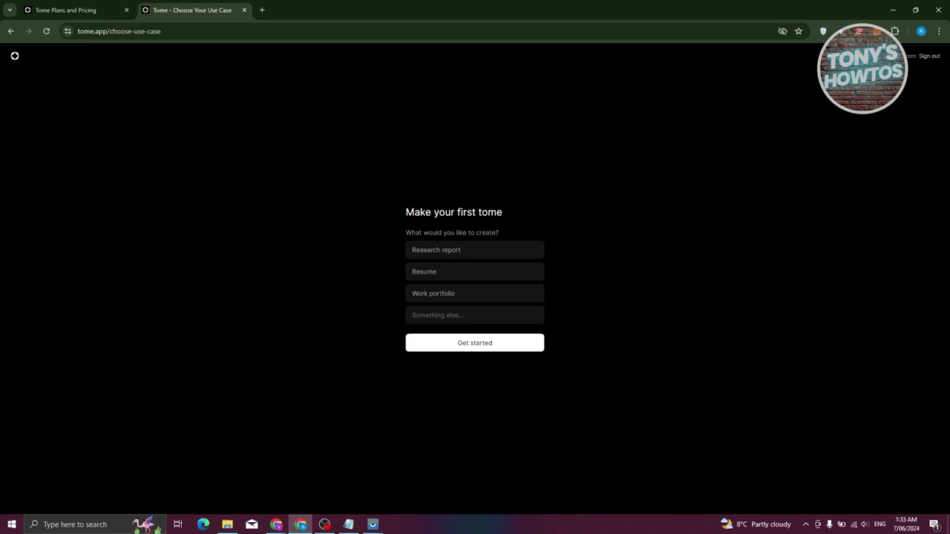
pyautogui.click(474, 250)
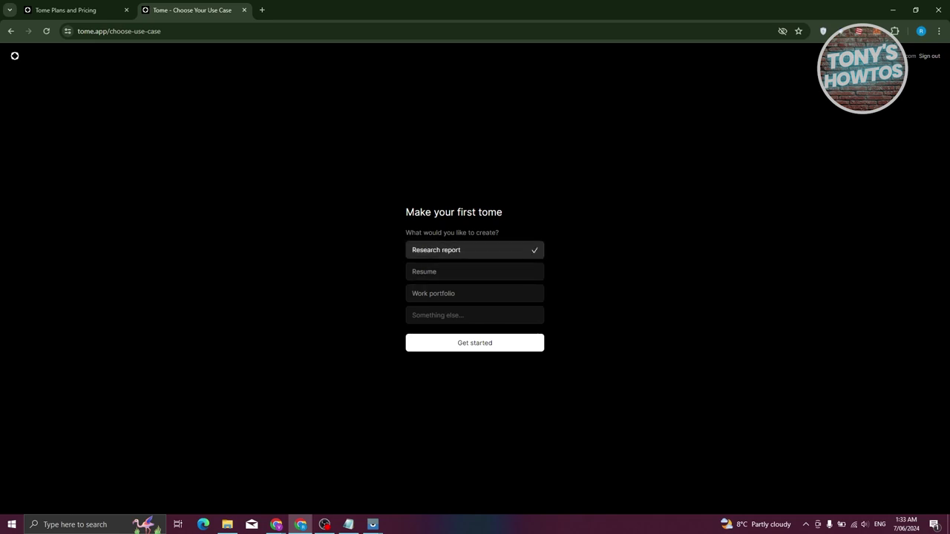
pyautogui.click(475, 343)
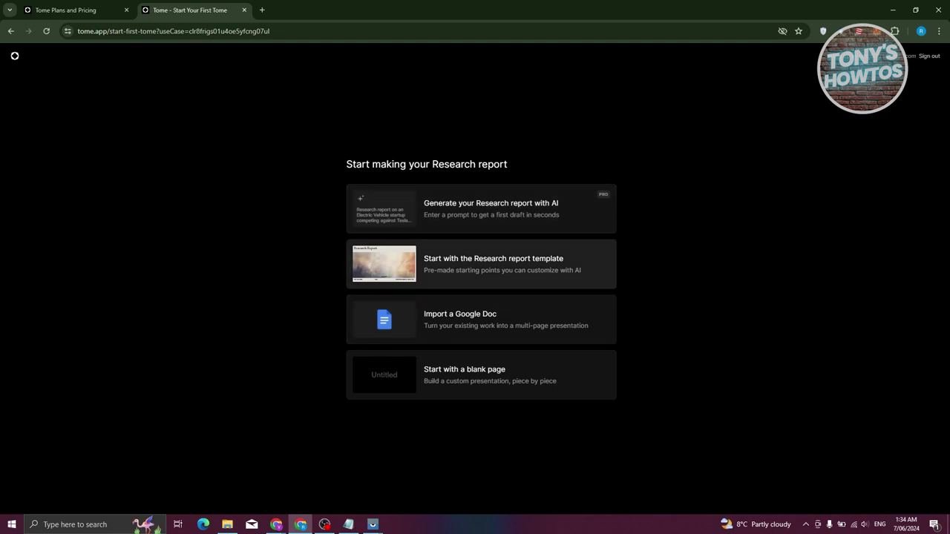
pyautogui.click(480, 264)
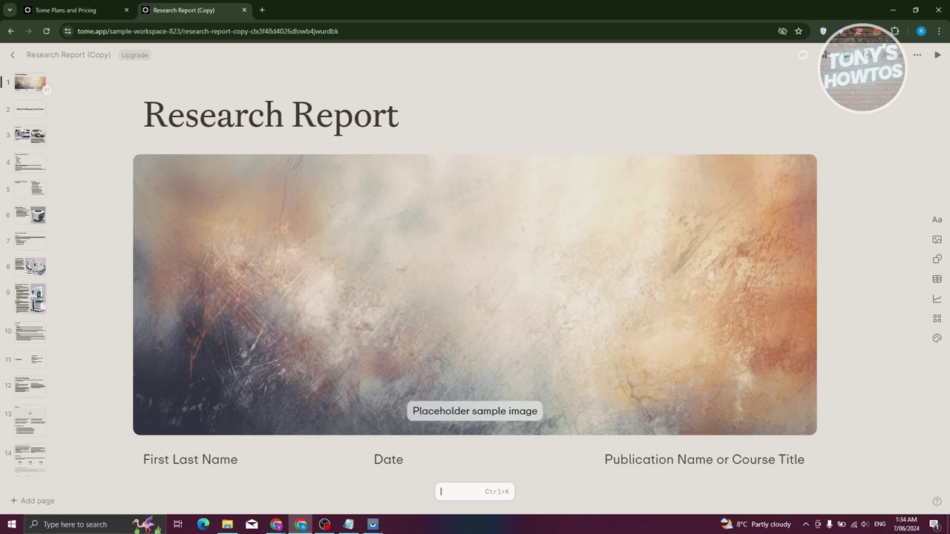
# Step: Look over the Research Report cover page and the available command options
pyautogui.scroll(-1, 474, 294)
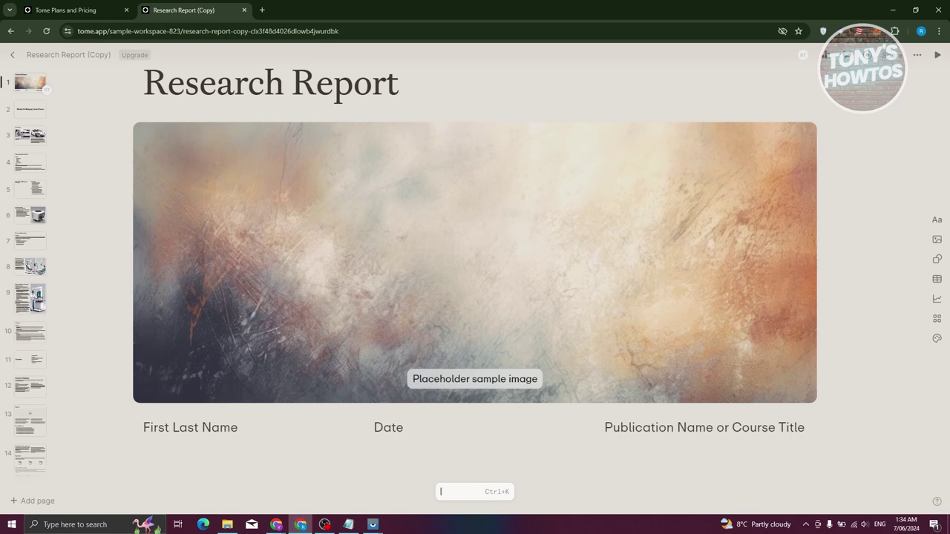
pyautogui.scroll(-2, 474, 295)
pyautogui.scroll(2, 474, 294)
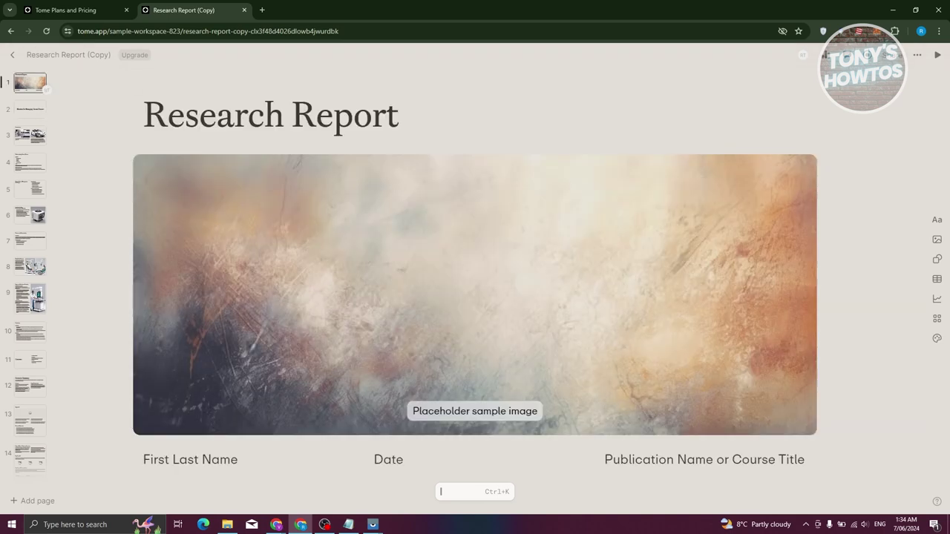
pyautogui.click(474, 491)
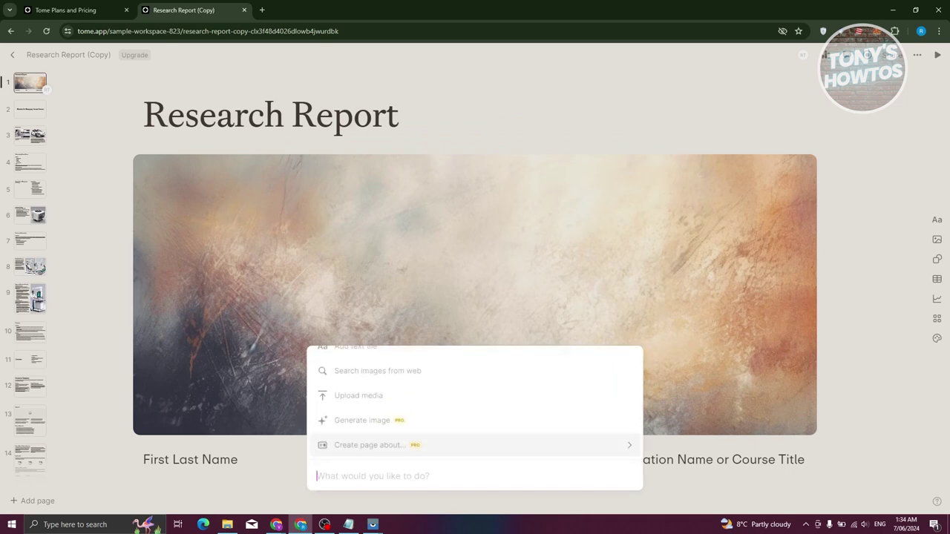
pyautogui.press('Escape')
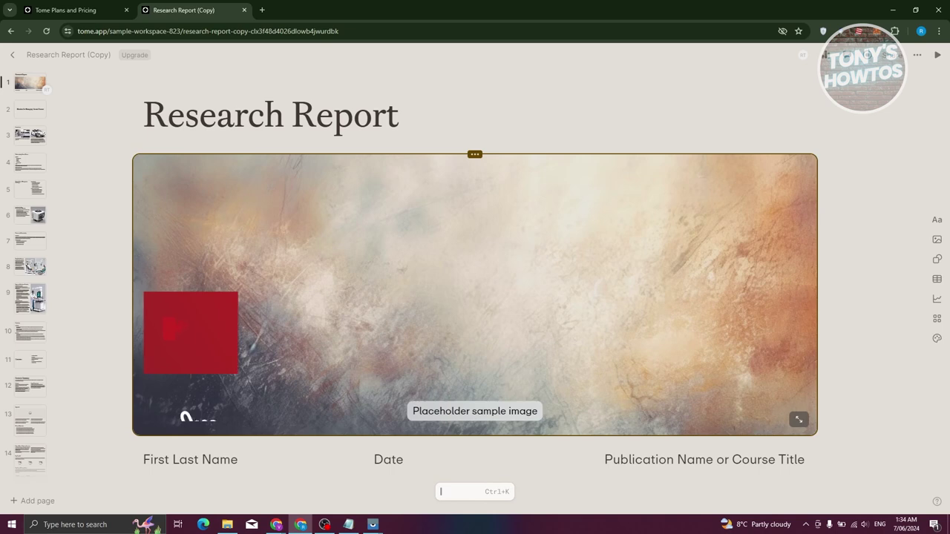
# Step: Try the Fit size on the cover image, restore Fill, and cancel a custom size adjustment
pyautogui.click(475, 154)
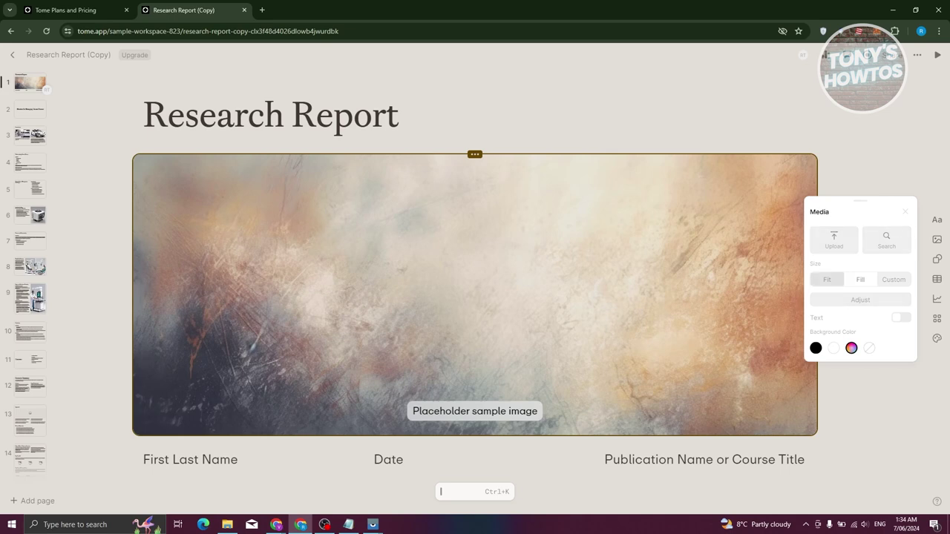
pyautogui.click(826, 279)
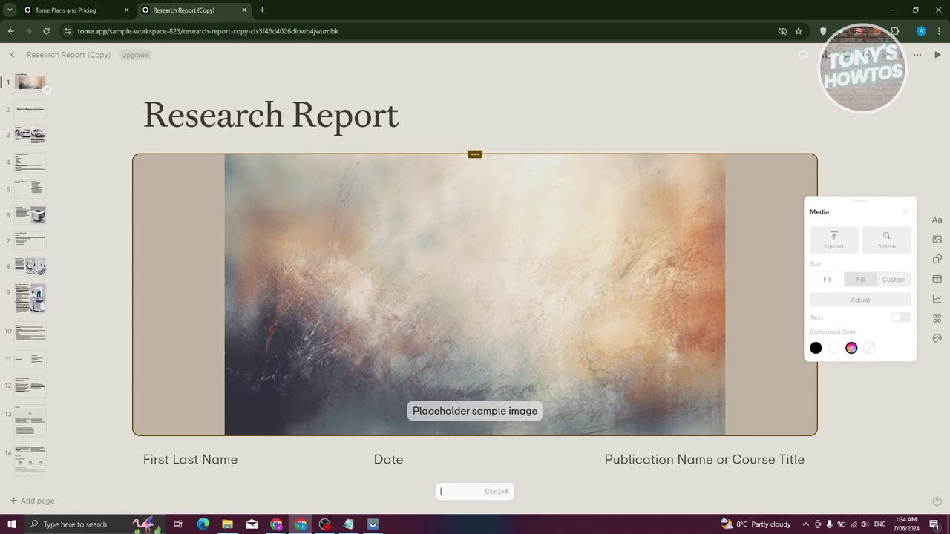
pyautogui.click(859, 279)
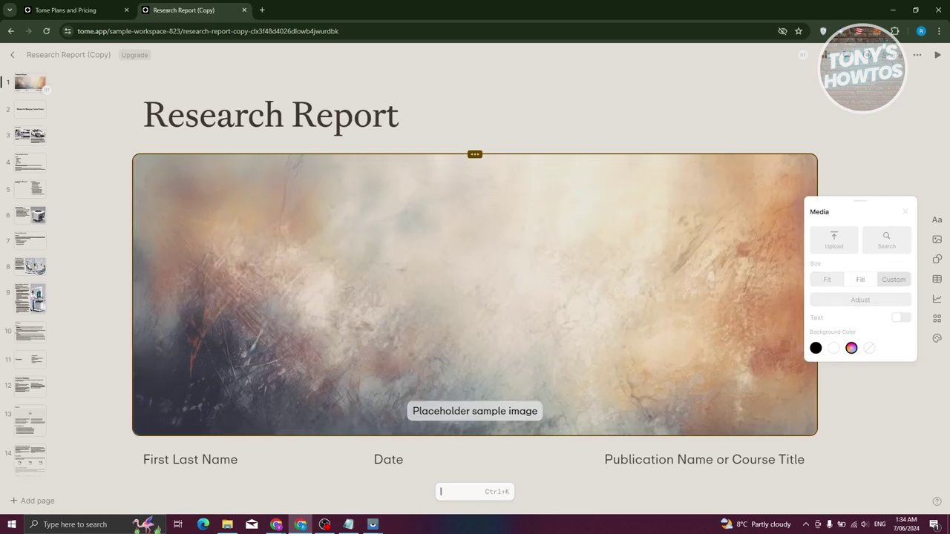
pyautogui.click(893, 279)
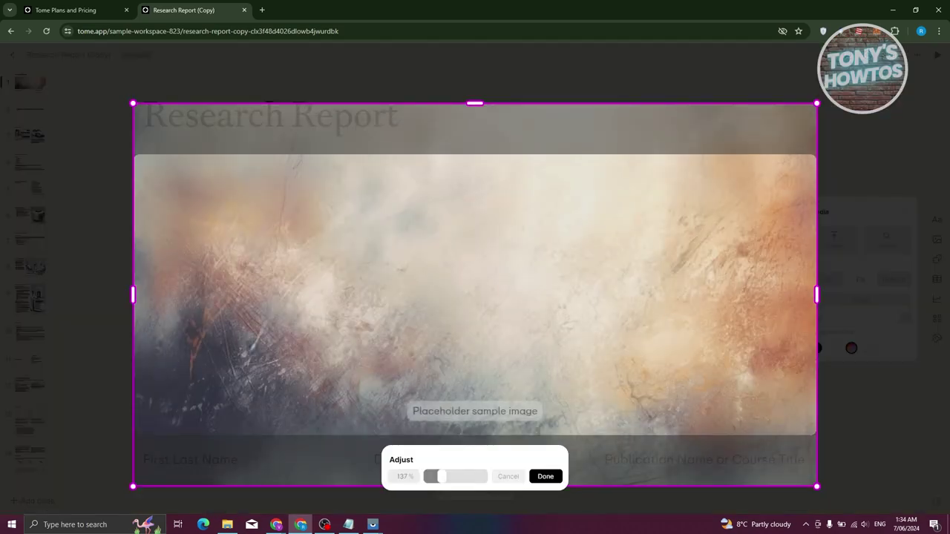
pyautogui.click(508, 477)
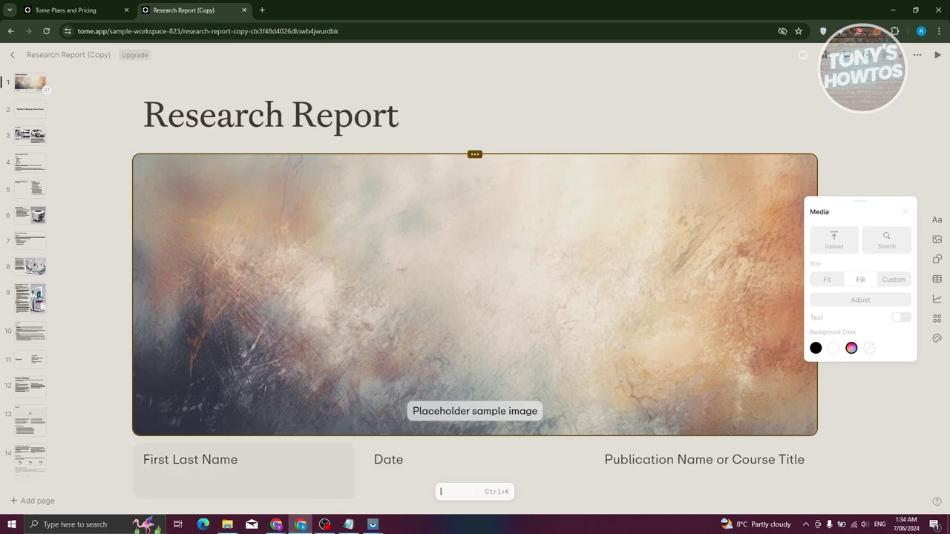
# Step: Examine the text tile settings and formatting options for the First Last Name placeholder
pyautogui.click(244, 471)
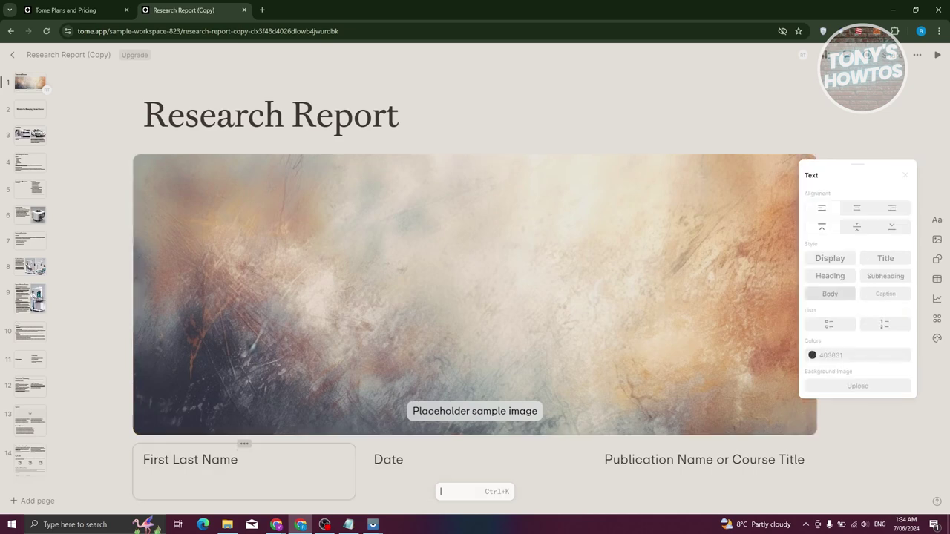
pyautogui.hotkey('ctrl', 'a')
pyautogui.click(239, 460)
pyautogui.moveTo(239, 460); pyautogui.dragTo(143, 460)
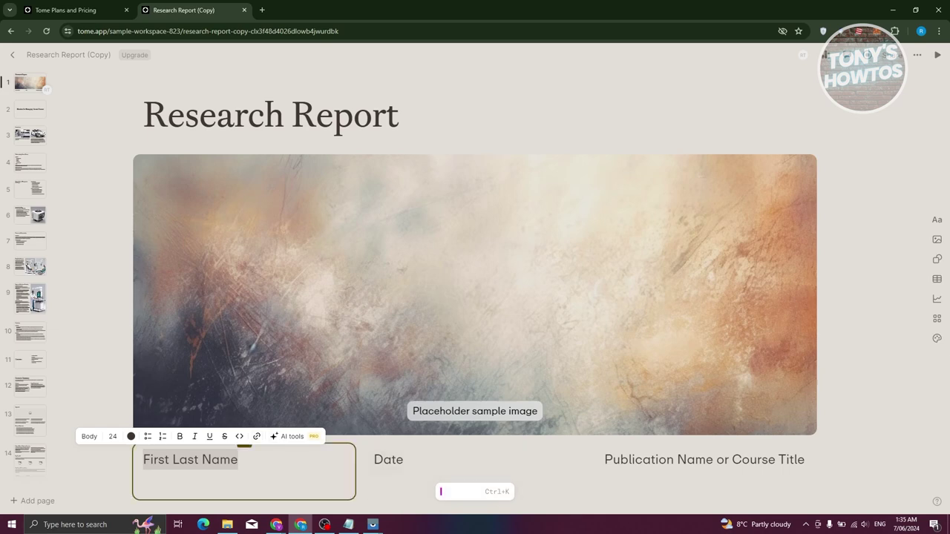
pyautogui.click(440, 492)
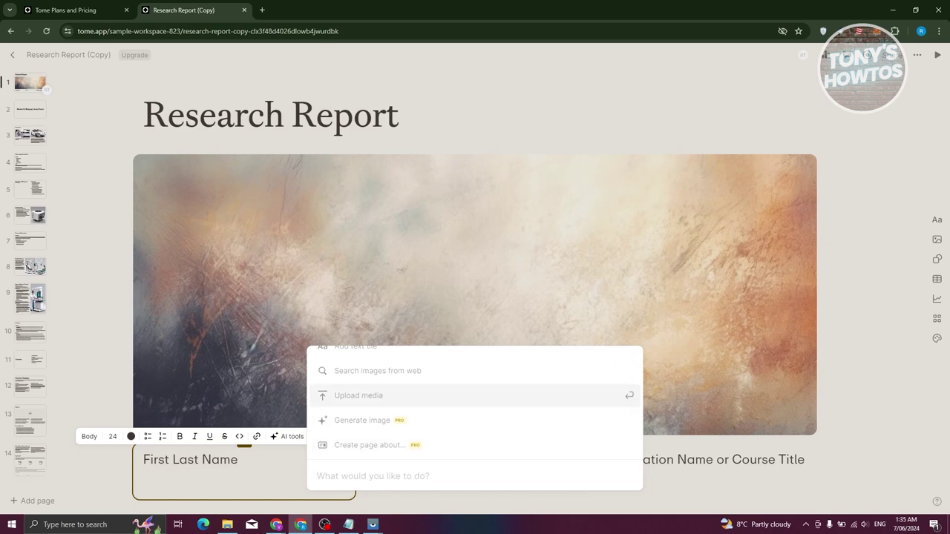
pyautogui.press('Down')
pyautogui.press('Down')
pyautogui.press('Escape')
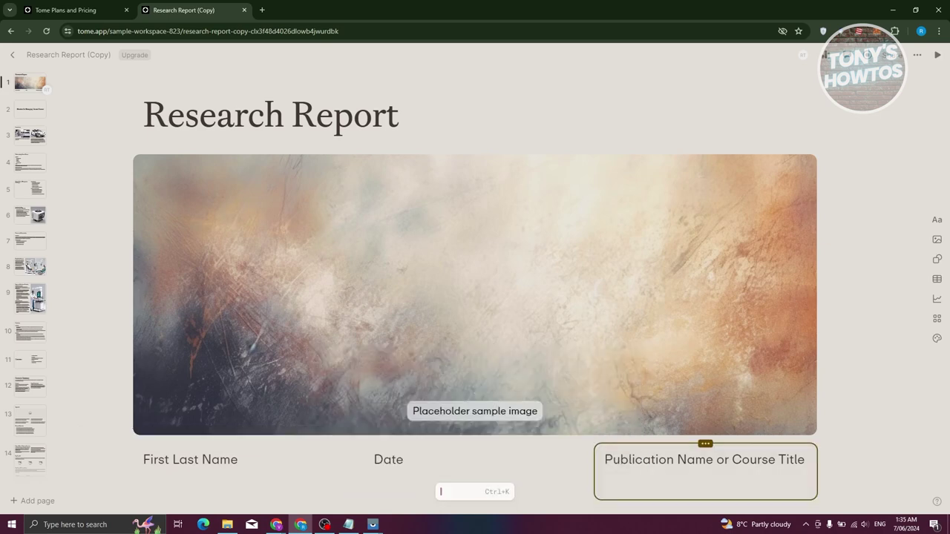
# Step: Add a heading text tile to the cover page, beside the publication name tile
pyautogui.hotkey('ctrl', 'k')
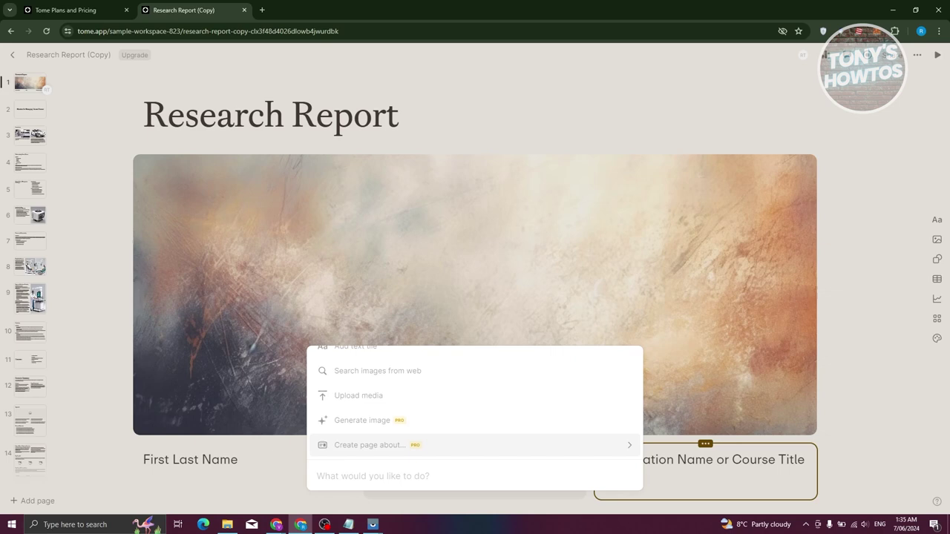
pyautogui.press('Up')
pyautogui.press('Up')
pyautogui.press('Up')
pyautogui.press('Up')
pyautogui.press('Down')
pyautogui.press('Down')
pyautogui.press('Down')
pyautogui.press('Down')
pyautogui.press('Down')
pyautogui.press('Down')
pyautogui.press('Return')
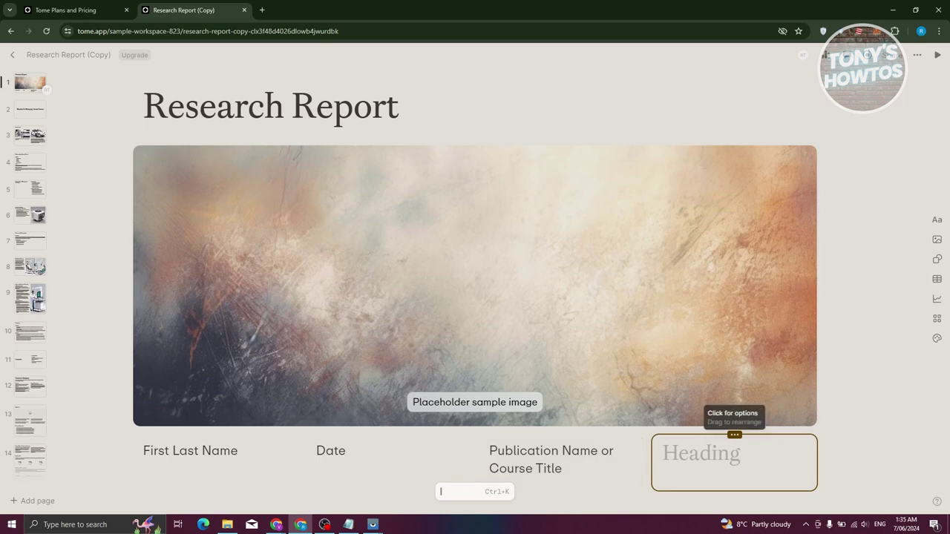
# Step: Move the Heading tile to a full-width row of its own beneath the name, date and publication tiles
pyautogui.moveTo(734, 435); pyautogui.dragTo(526, 254)
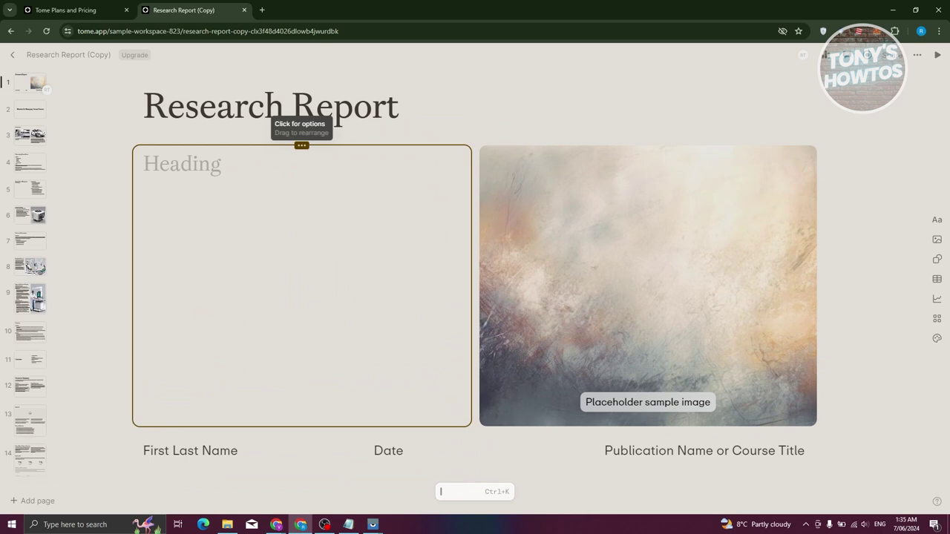
pyautogui.moveTo(301, 145); pyautogui.dragTo(590, 438)
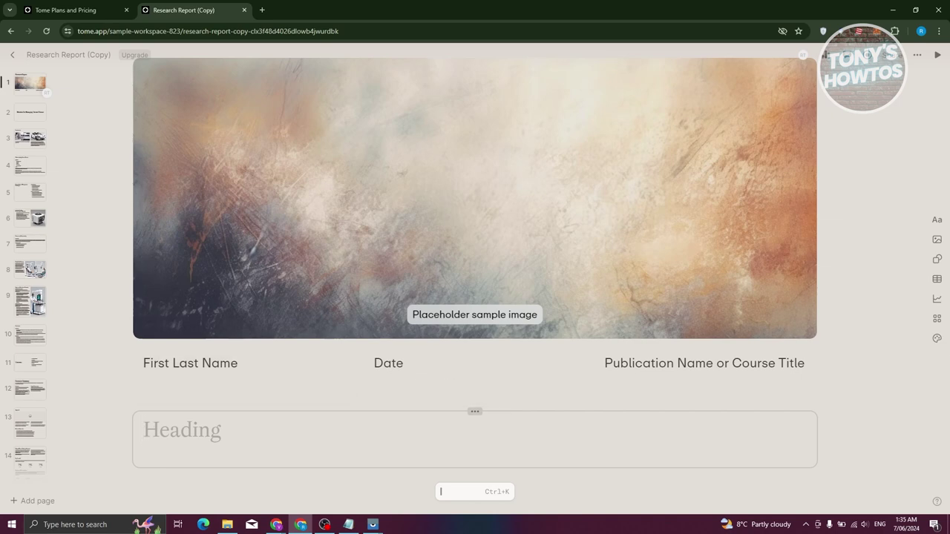
# Step: Add a page with the Text & Chart layout after the Machine for Managing Chrons Disease page
pyautogui.click(30, 112)
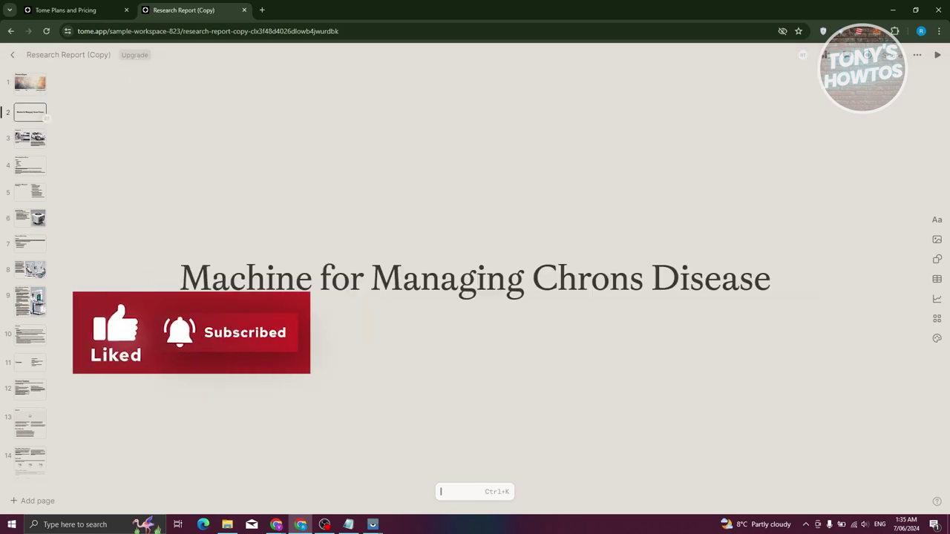
pyautogui.click(33, 501)
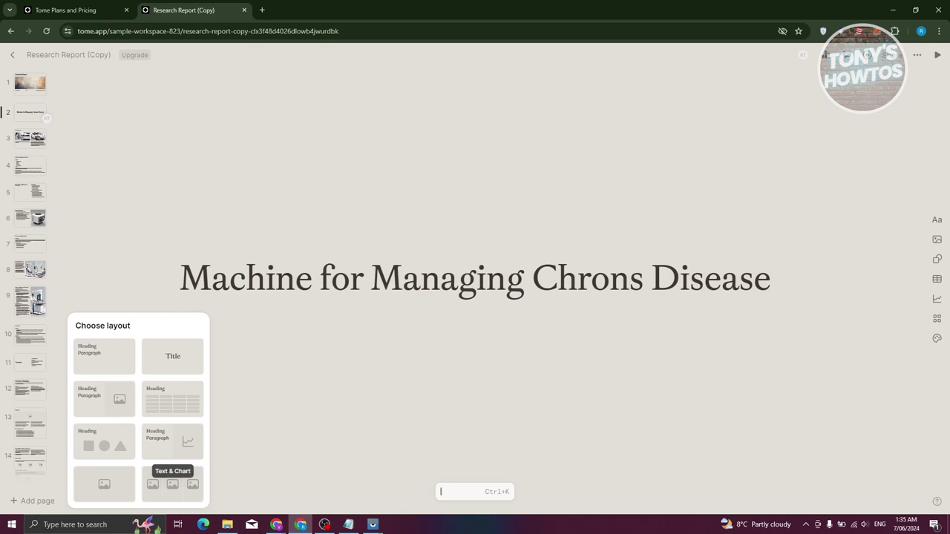
pyautogui.click(172, 442)
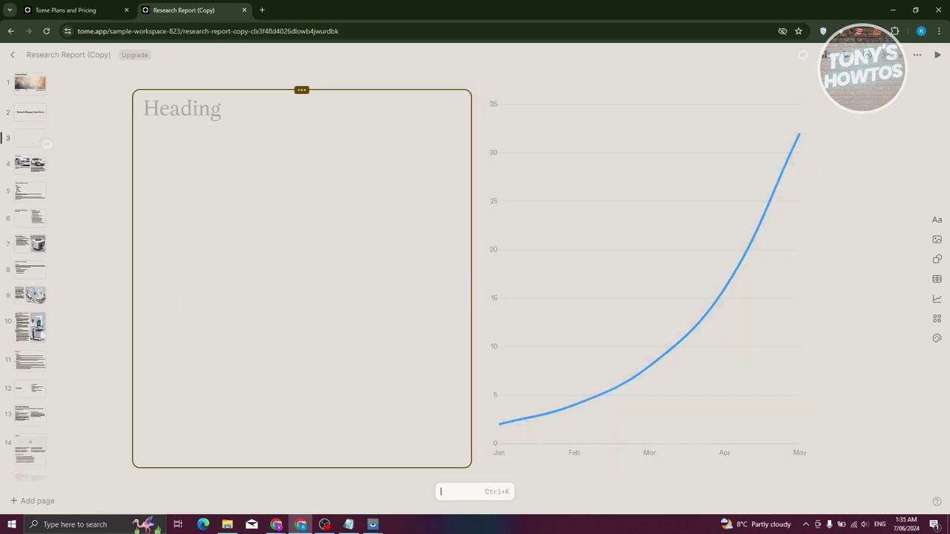
# Step: Examine the line chart's settings and the available chart types on the new page
pyautogui.click(648, 278)
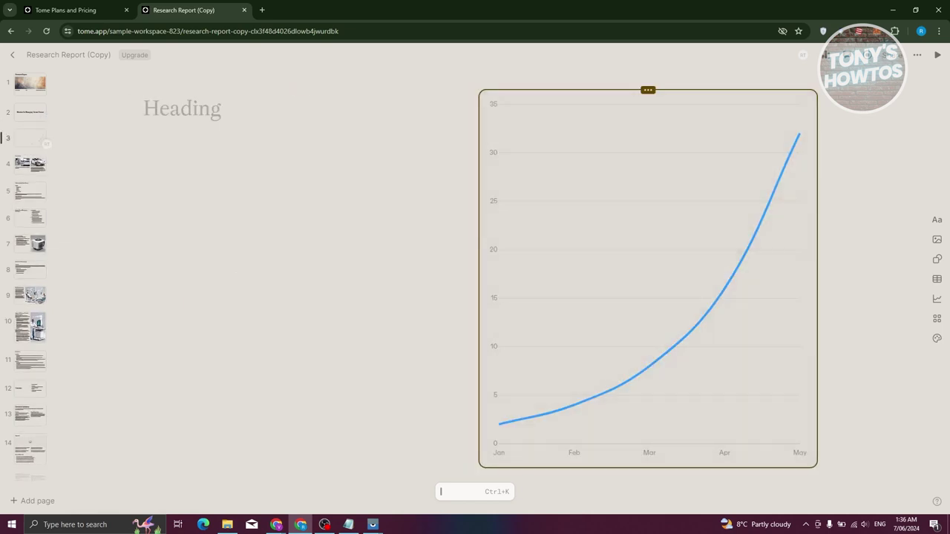
pyautogui.click(648, 89)
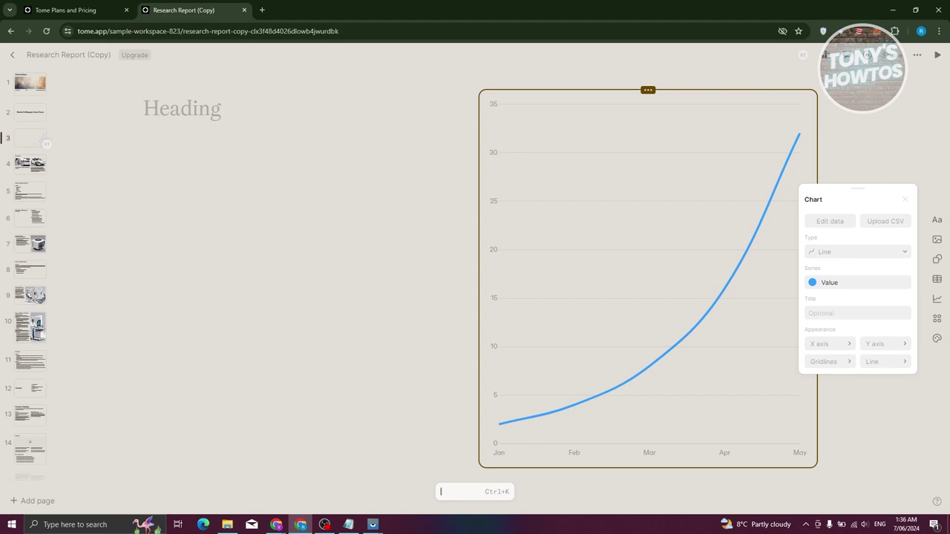
pyautogui.click(857, 251)
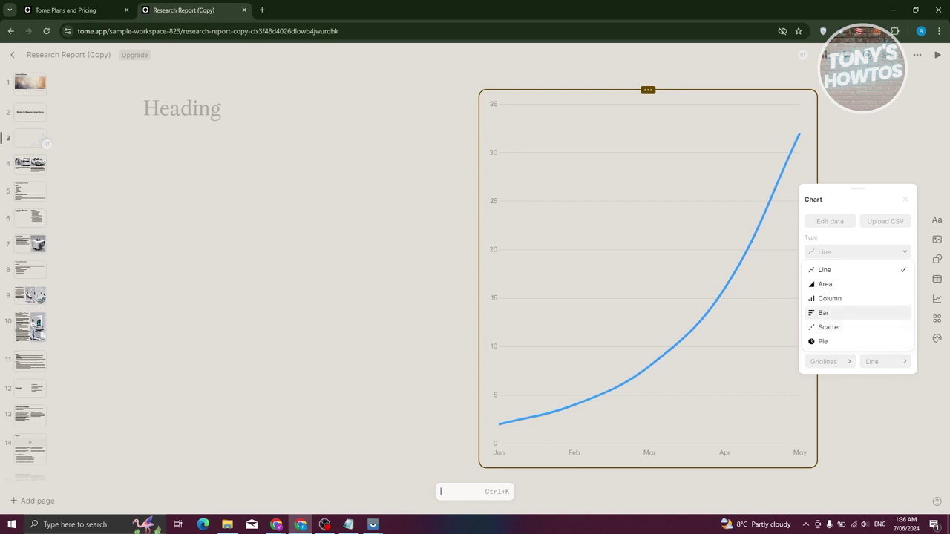
pyautogui.press('Escape')
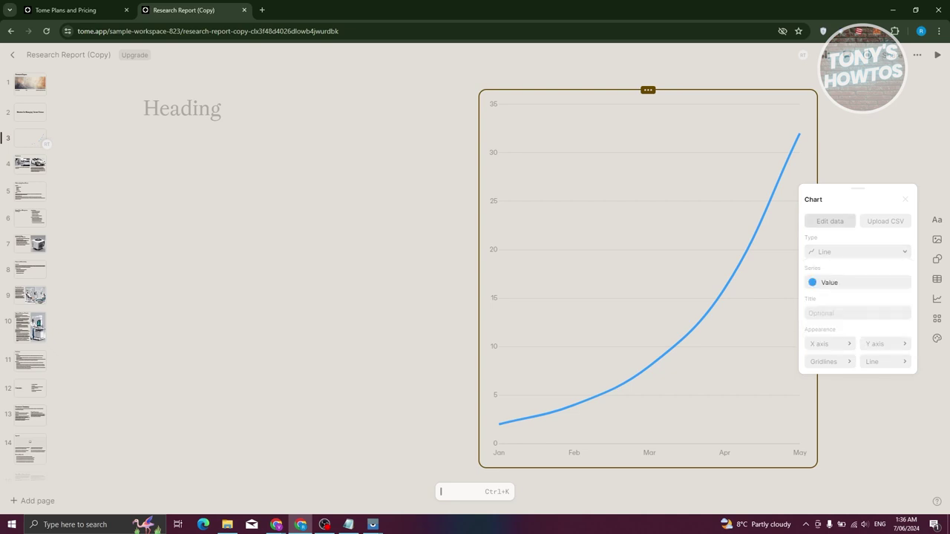
# Step: Inspect the chart's data table and the CSV upload option, leaving the chart data as it is
pyautogui.click(830, 222)
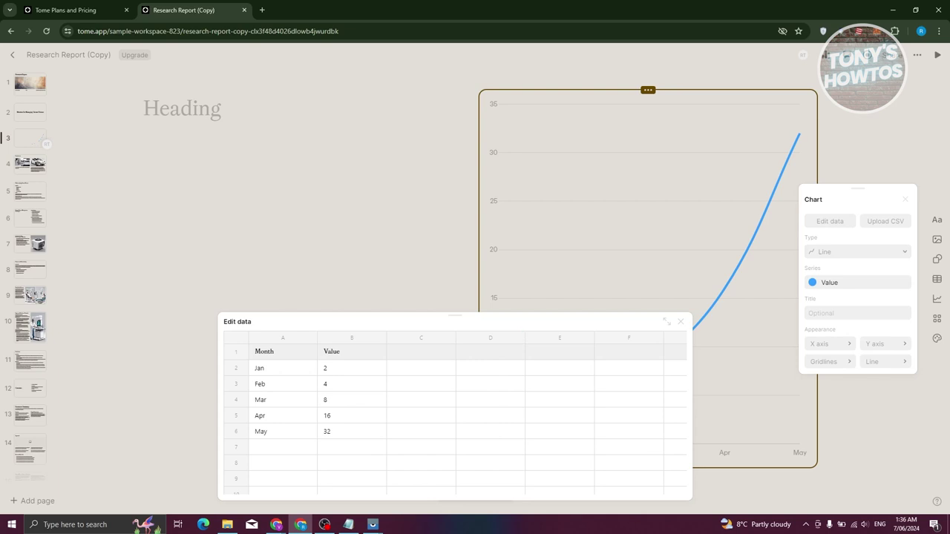
pyautogui.click(885, 221)
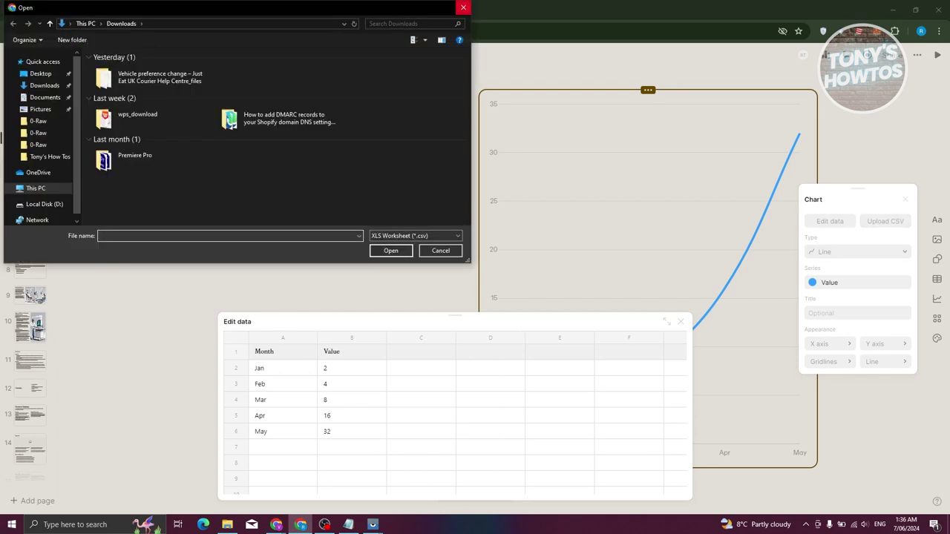
pyautogui.click(463, 8)
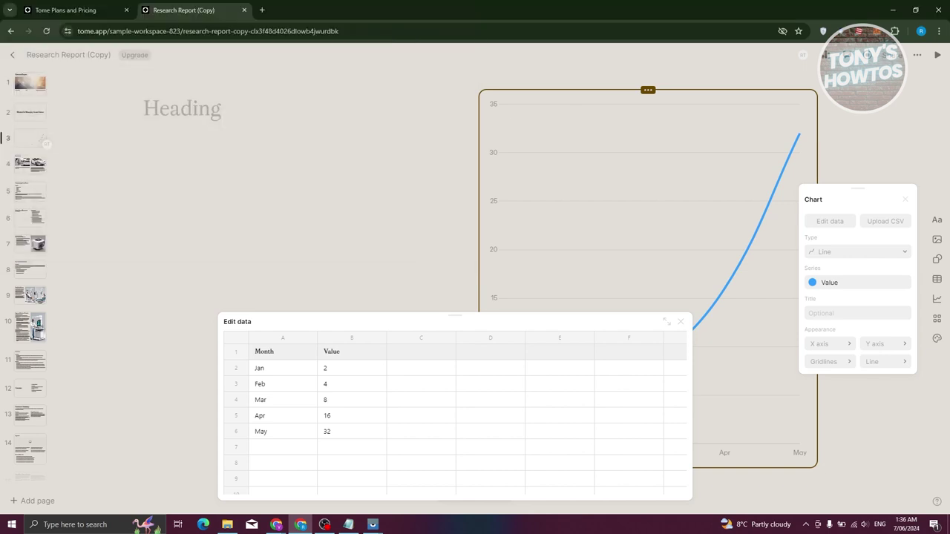
pyautogui.click(680, 321)
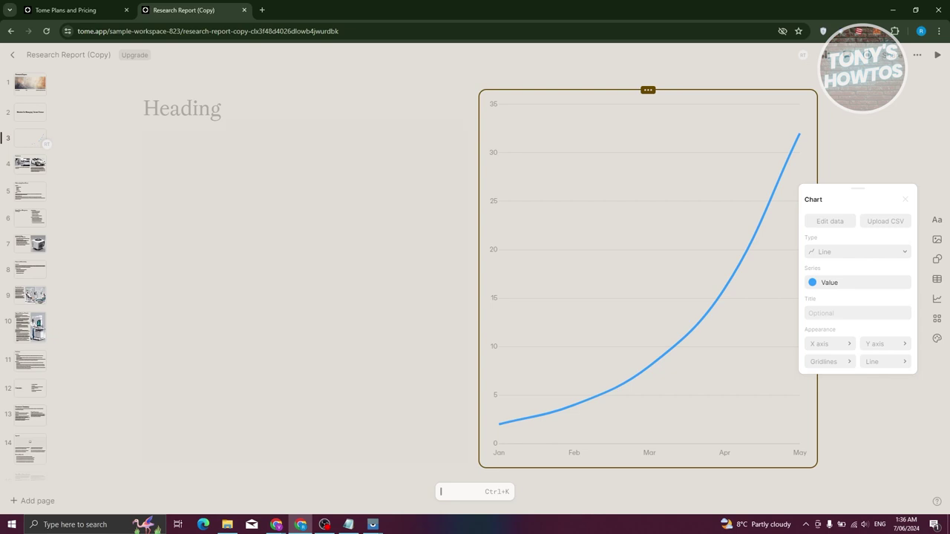
pyautogui.press('Escape')
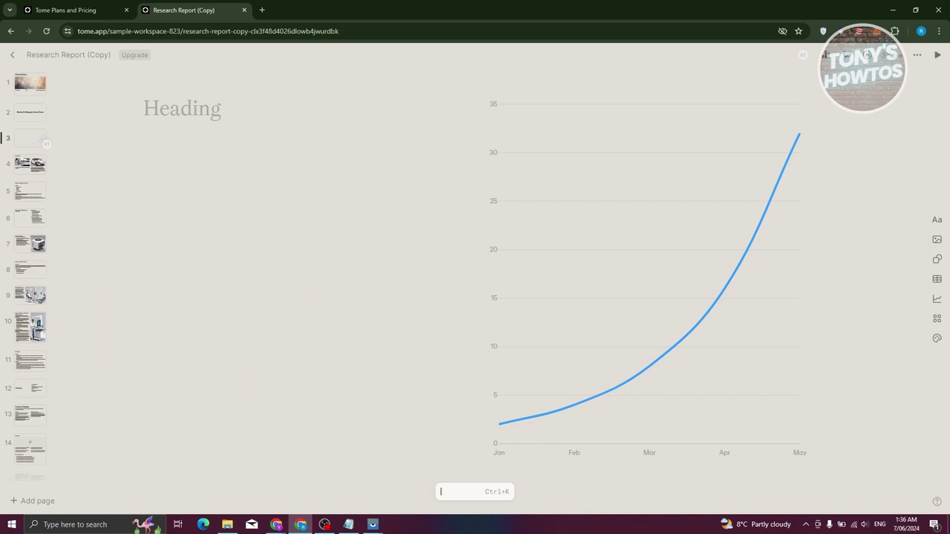
# Step: Look through the additional embeddable tiles and the theme settings for the presentation
pyautogui.click(936, 319)
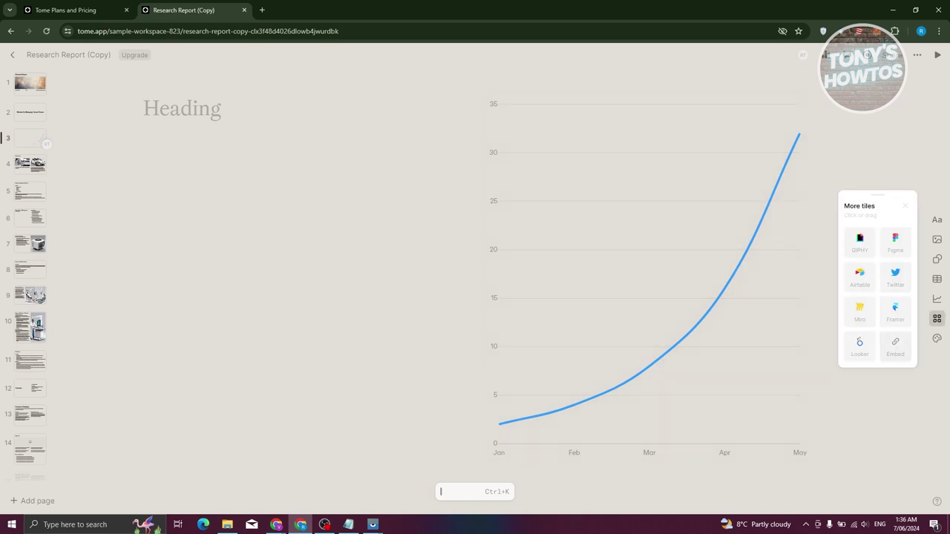
pyautogui.click(936, 337)
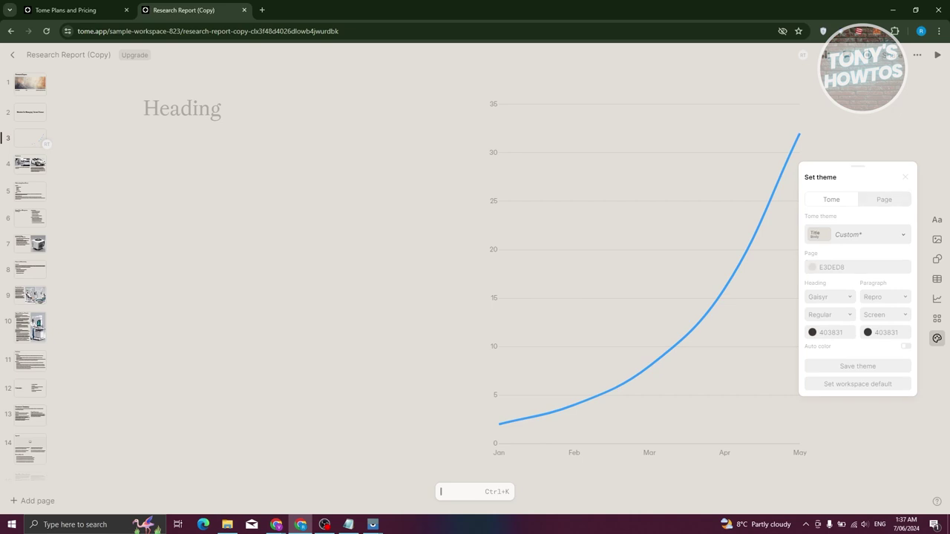
pyautogui.press('Escape')
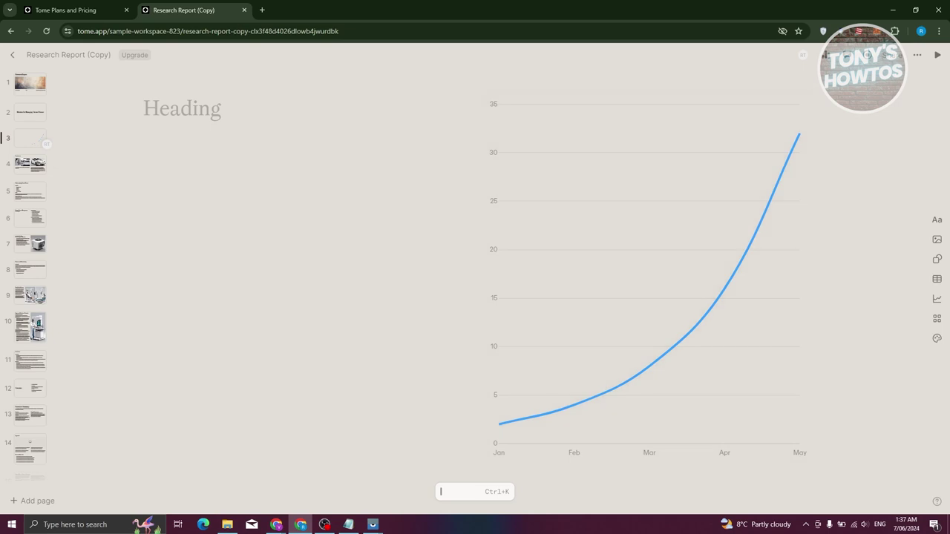
# Step: Review the sharing options, including access levels for anyone with the link and for SAMPLE WORKSPACE
pyautogui.click(885, 54)
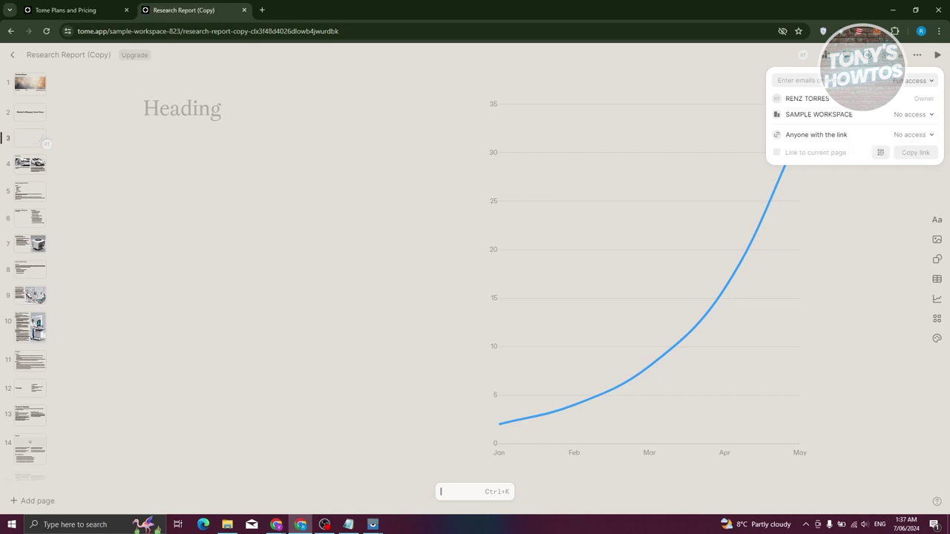
pyautogui.click(912, 134)
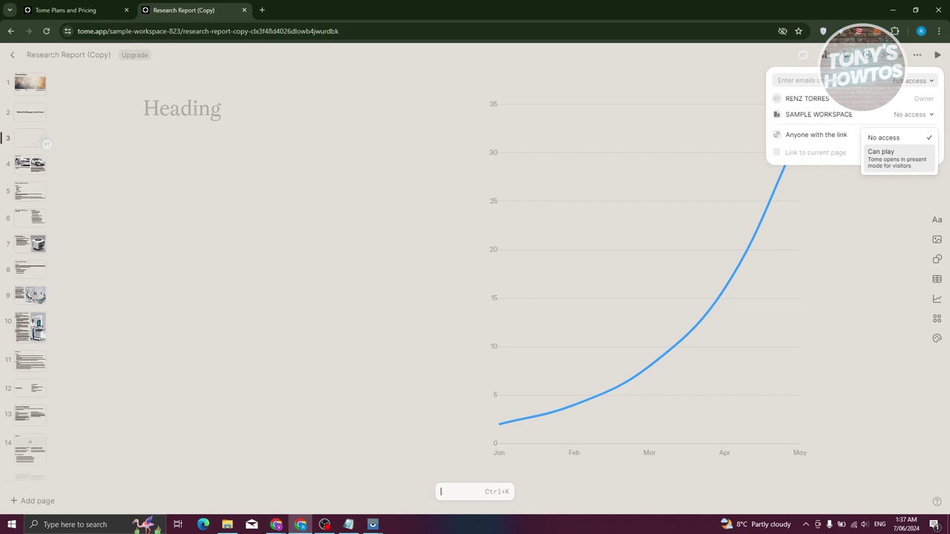
pyautogui.press('Escape')
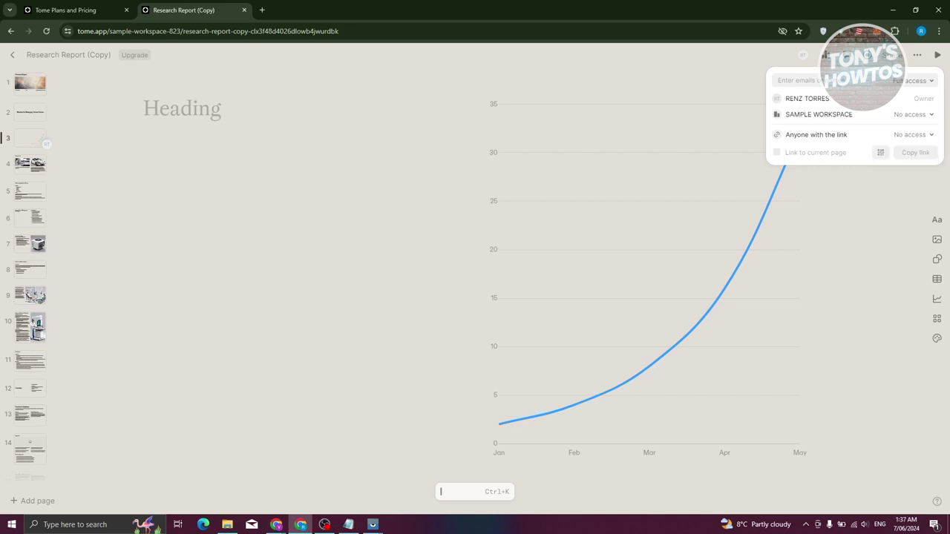
pyautogui.click(776, 152)
pyautogui.click(776, 152)
pyautogui.click(912, 114)
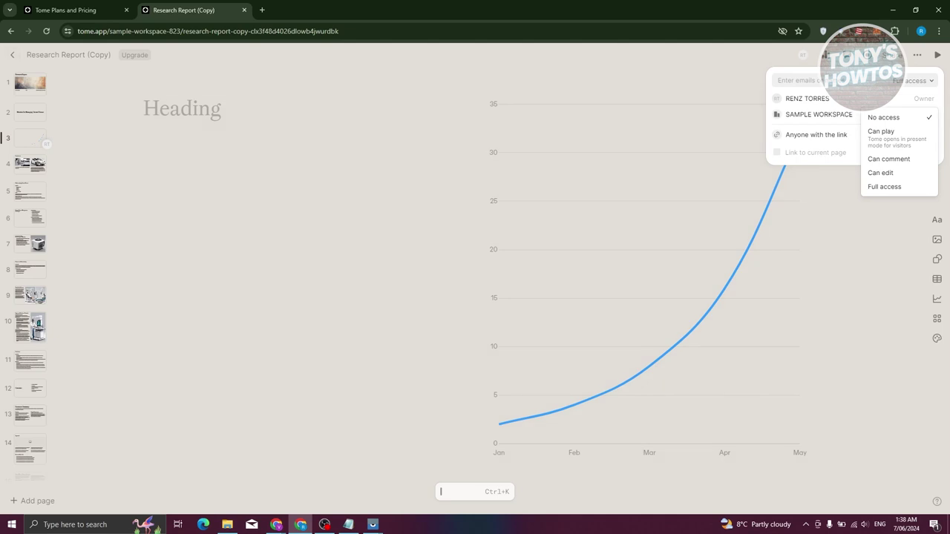
pyautogui.press('Escape')
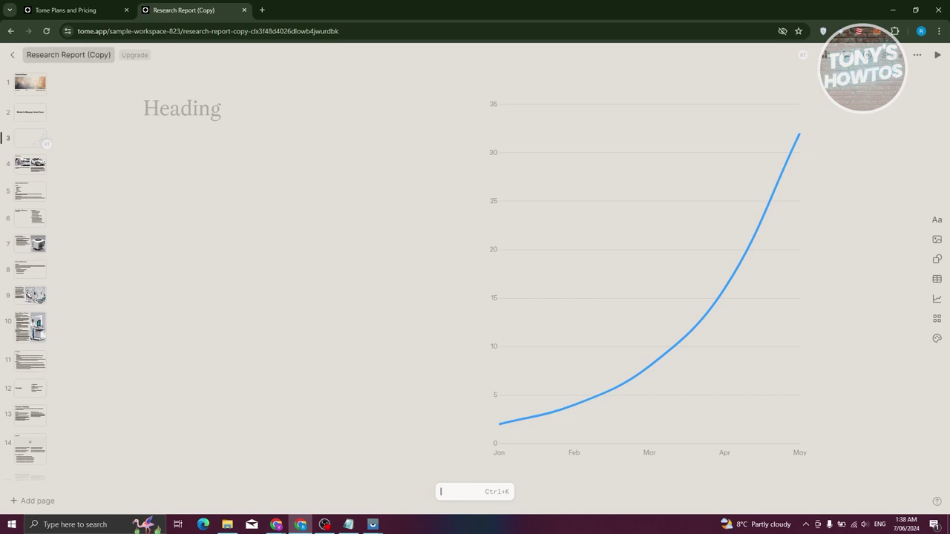
# Step: Return to the workspace home and view the Personal, Shared and SAMPLE WORKSPACE tome lists
pyautogui.click(12, 54)
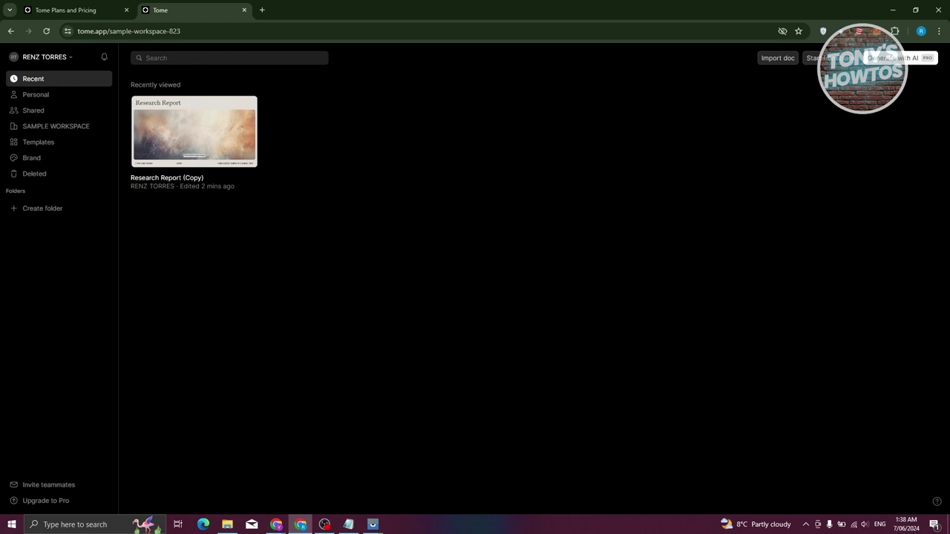
pyautogui.click(36, 94)
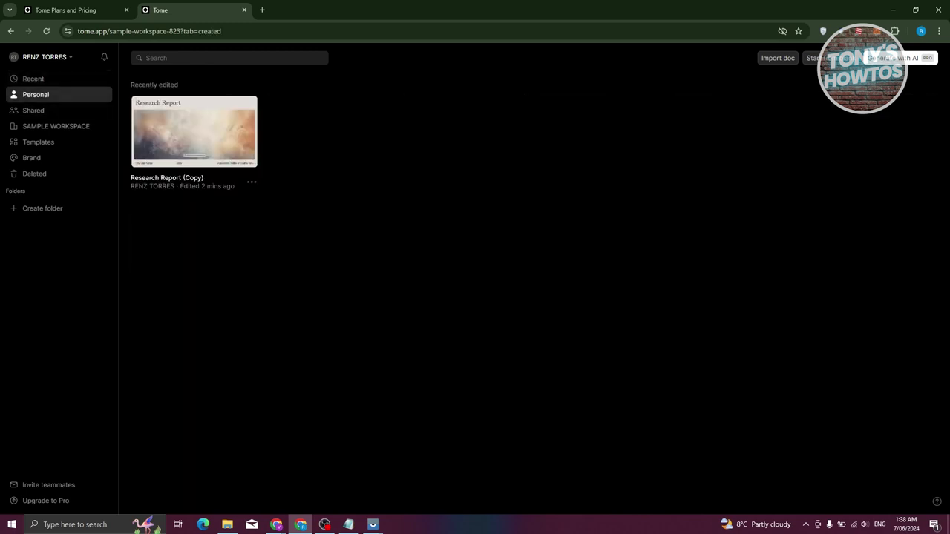
pyautogui.click(34, 110)
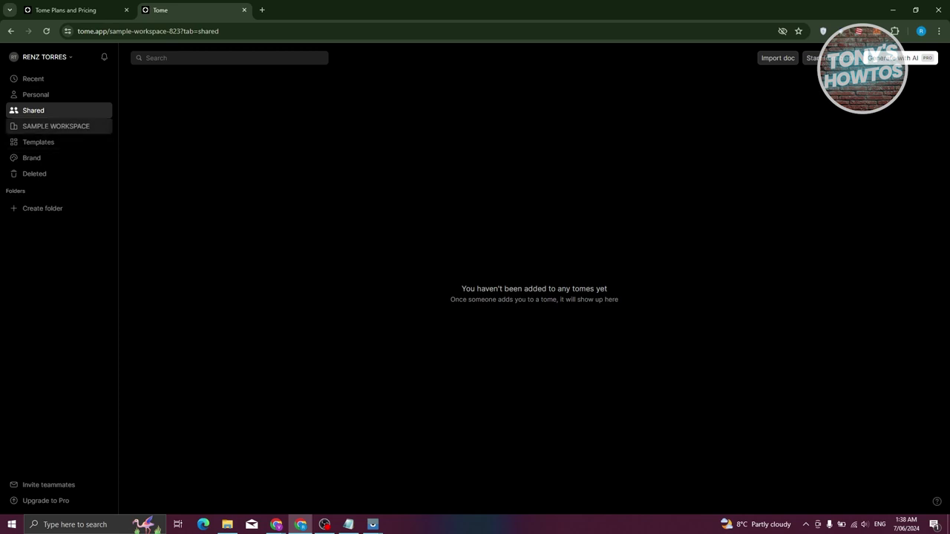
pyautogui.click(55, 126)
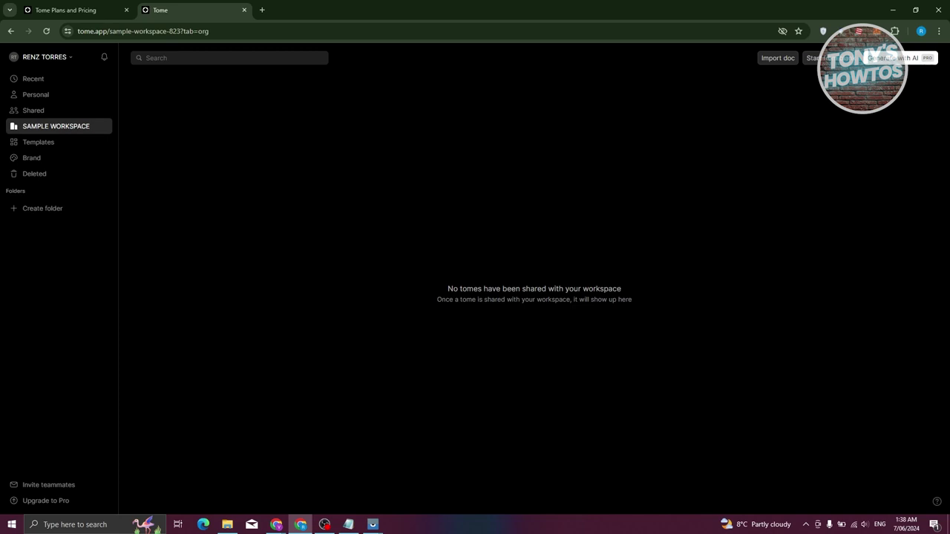
# Step: Browse the template gallery, from the student templates through the full template list
pyautogui.click(37, 142)
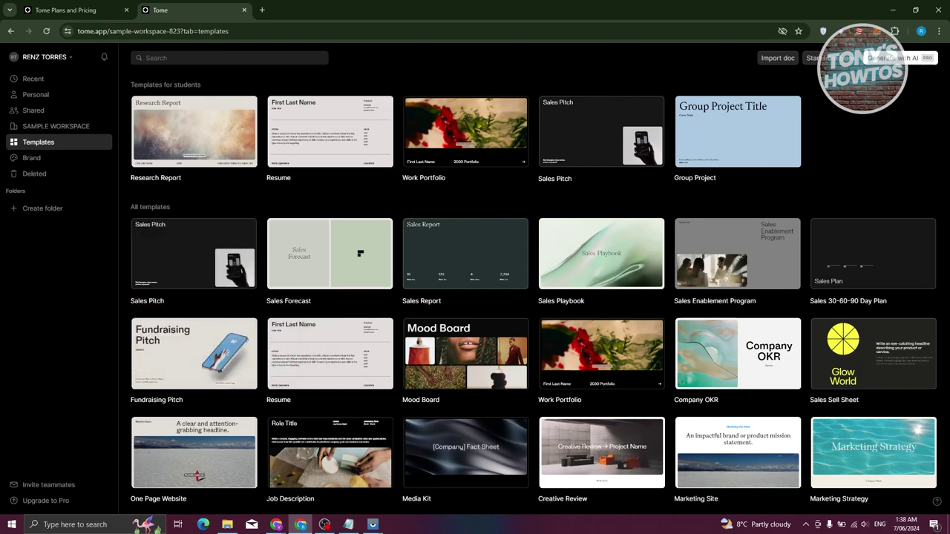
pyautogui.scroll(-3, 330, 297)
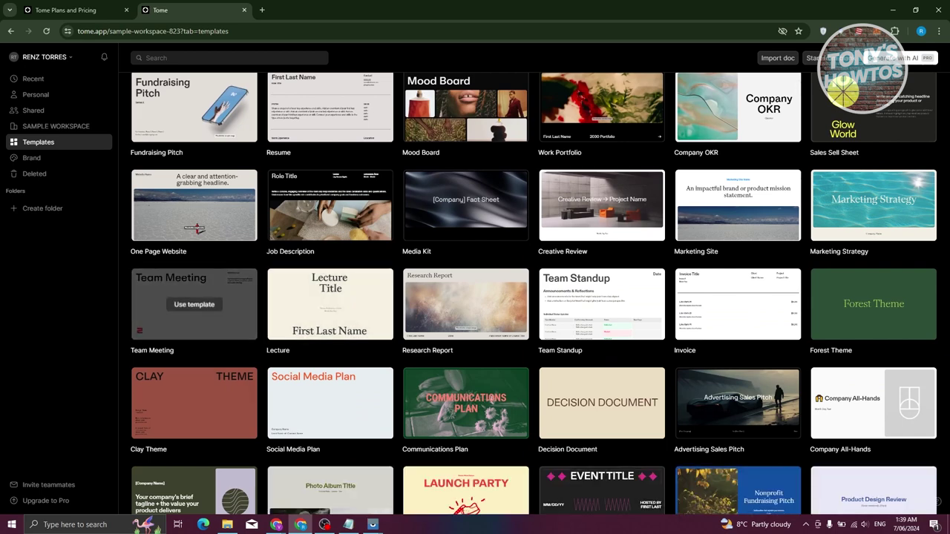
pyautogui.scroll(3, 194, 304)
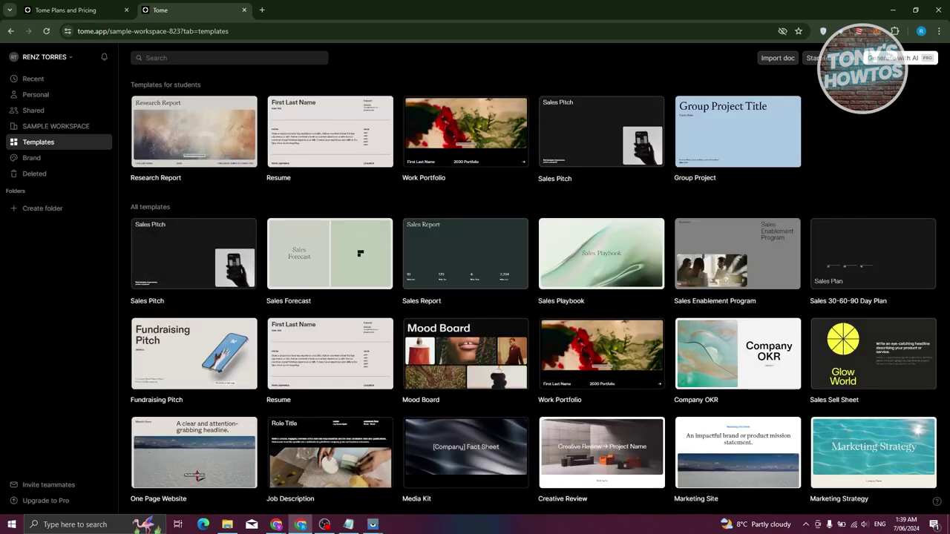
# Step: Review the workspace's Brand settings and the list of deleted tomes
pyautogui.click(31, 157)
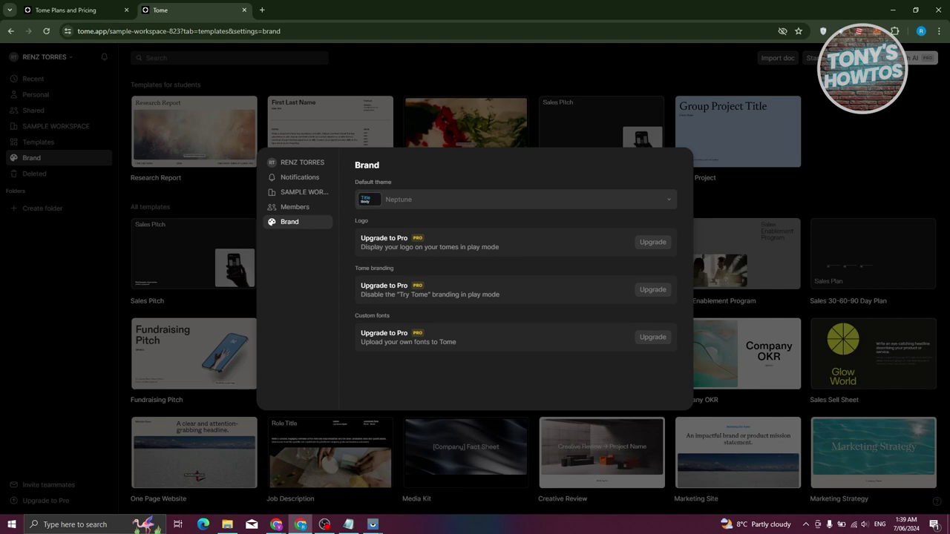
pyautogui.press('Escape')
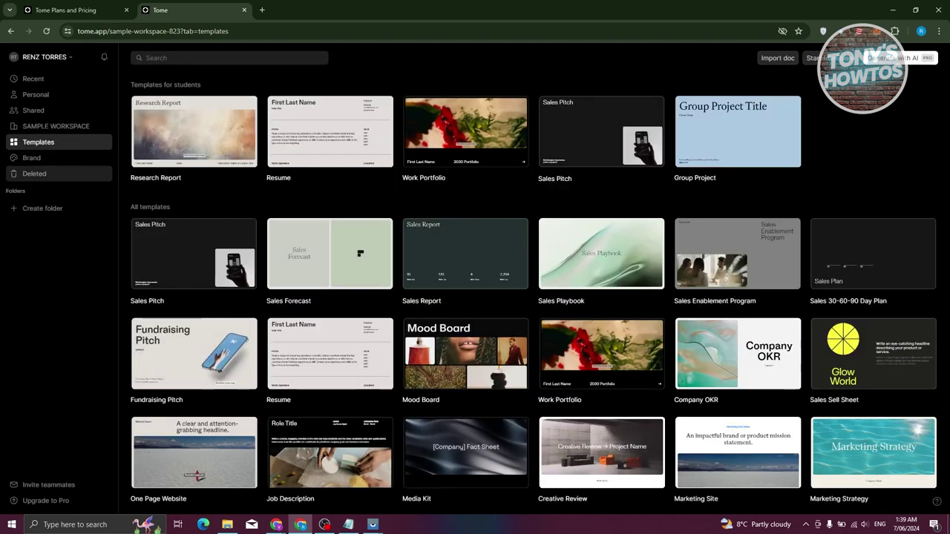
pyautogui.click(58, 174)
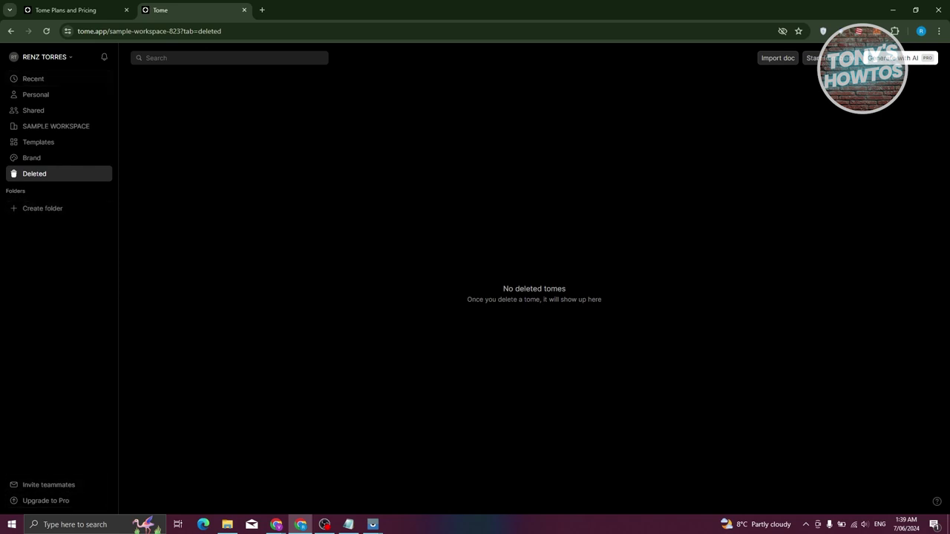
# Step: Examine the teammate invitation settings and the member role options for SAMPLE WORKSPACE
pyautogui.click(48, 485)
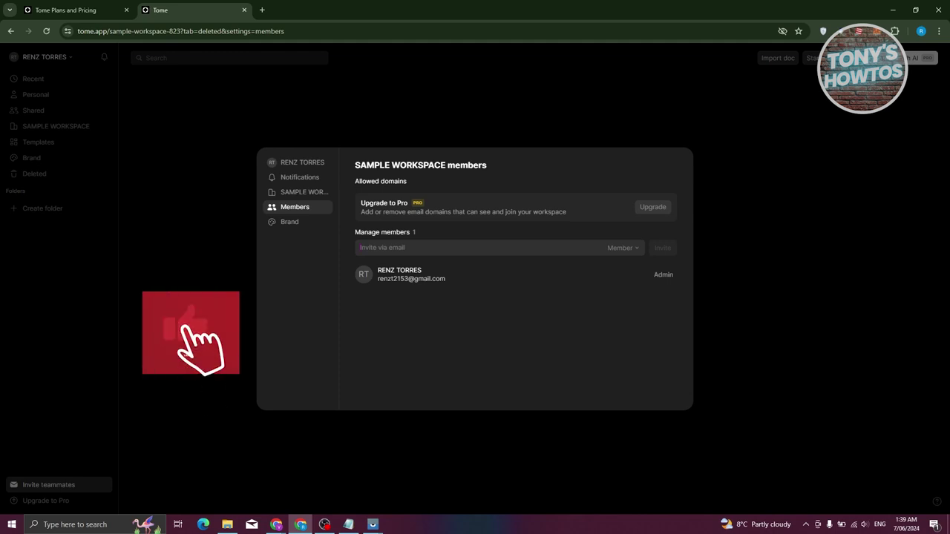
pyautogui.click(623, 248)
pyautogui.press('Escape')
# Step: Switch the workspace appearance to Light
pyautogui.click(324, 525)
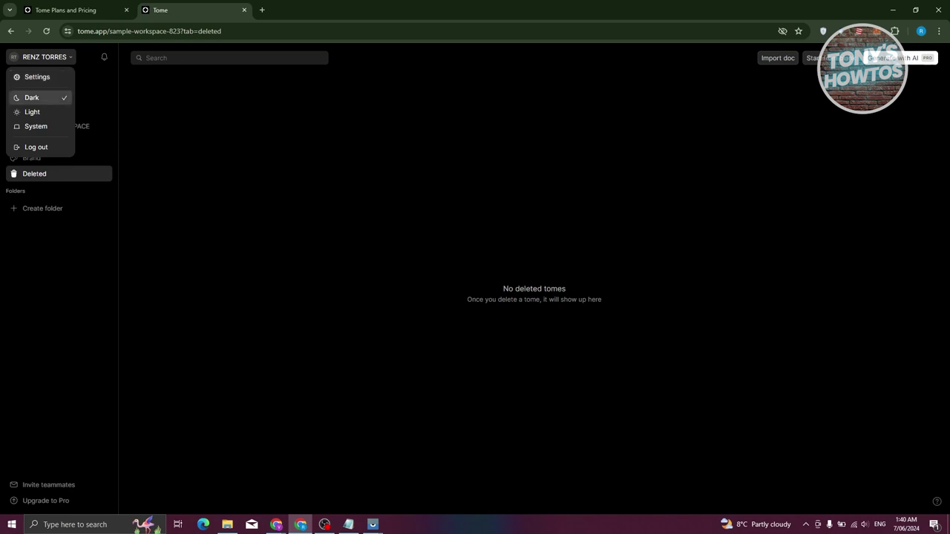
pyautogui.click(32, 111)
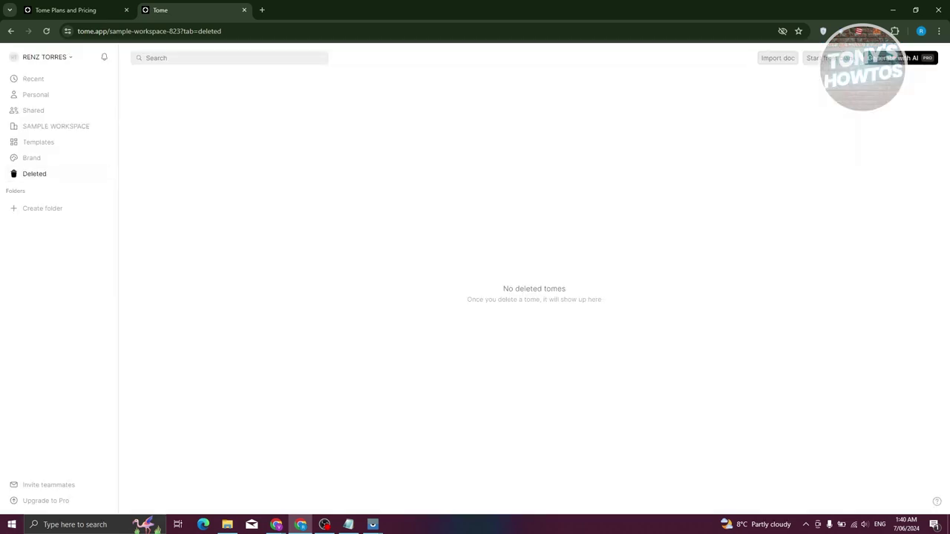
# Step: Look at the account's appearance options and the workspace members settings
pyautogui.click(44, 56)
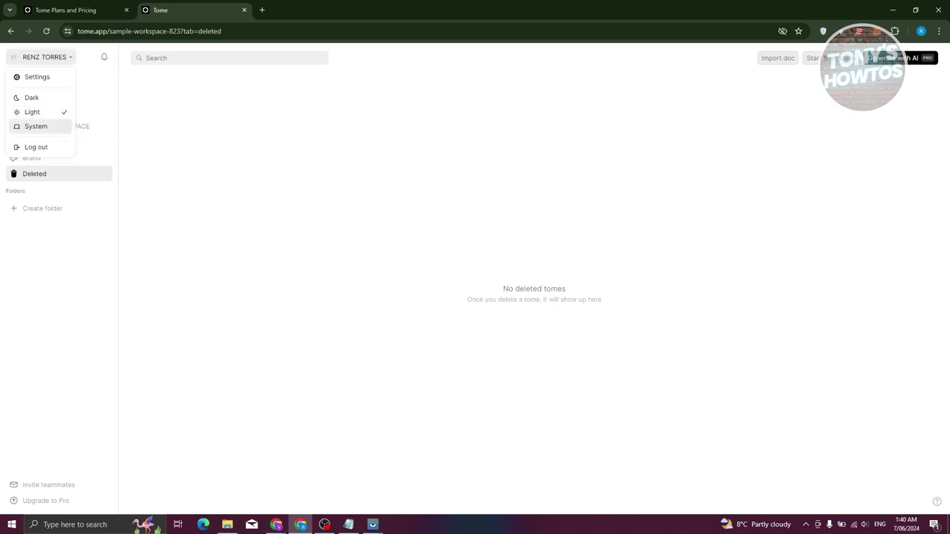
pyautogui.click(37, 76)
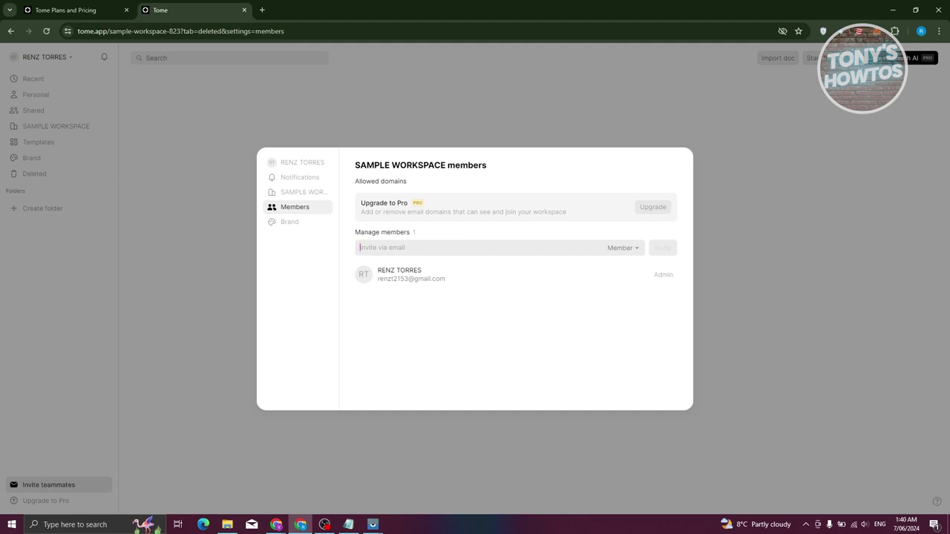
pyautogui.press('Escape')
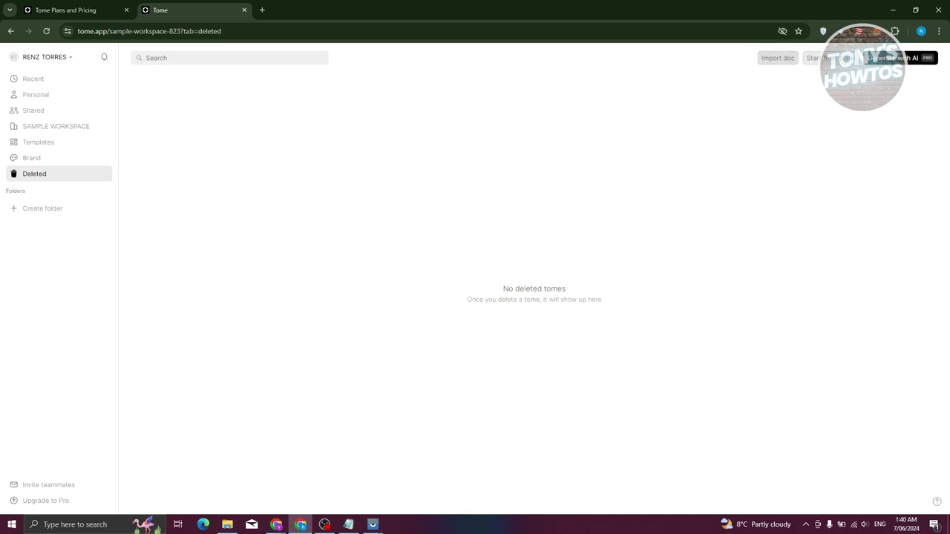
# Step: Start a document import to see its Google account chooser, and return to the workspace without choosing an account
pyautogui.click(777, 58)
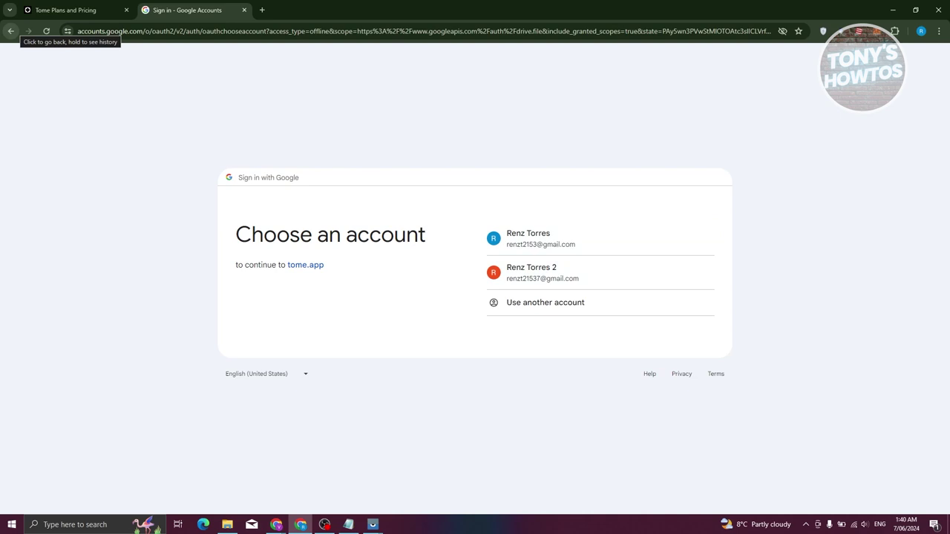
pyautogui.click(11, 31)
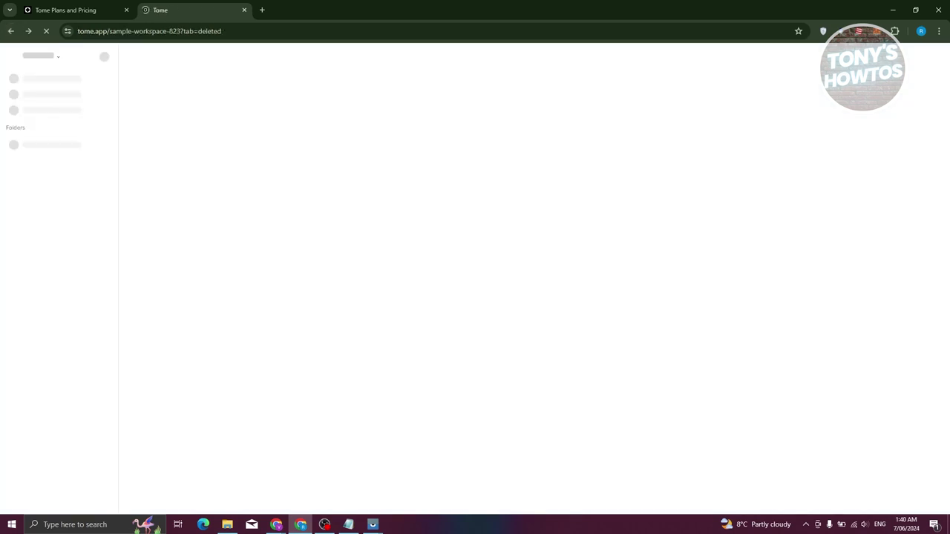